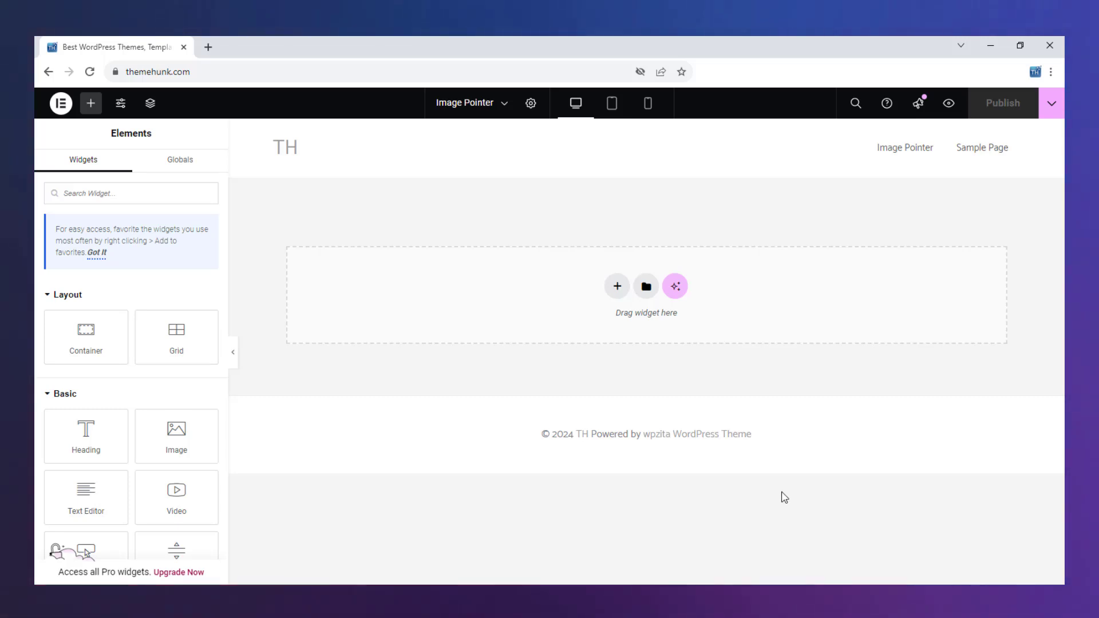
Place the Image Pointer widget from the Elemento Addons section onto the empty page
scroll(225, 379, down, 5)
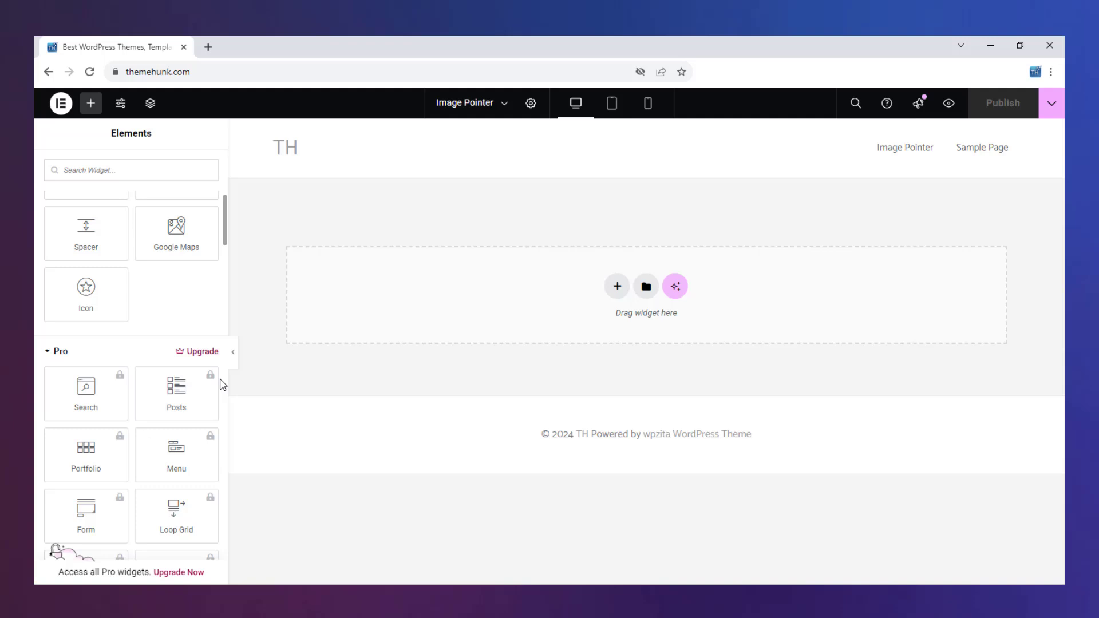
scroll(223, 381, down, 5)
scroll(223, 381, down, 5)
scroll(223, 384, down, 5)
scroll(222, 380, down, 9)
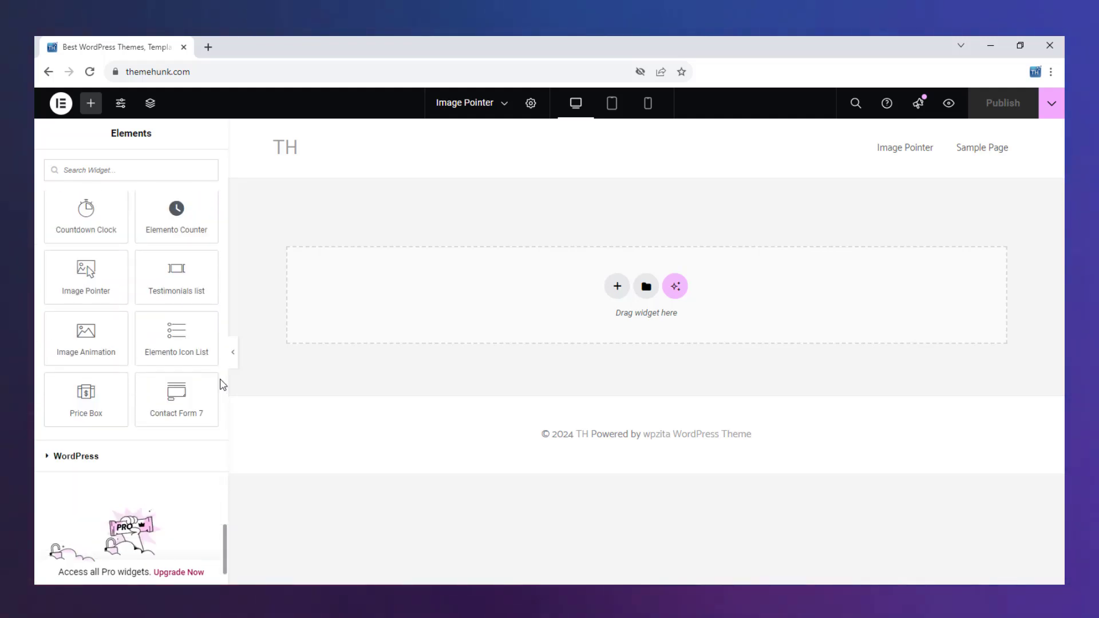
scroll(221, 380, up, 3)
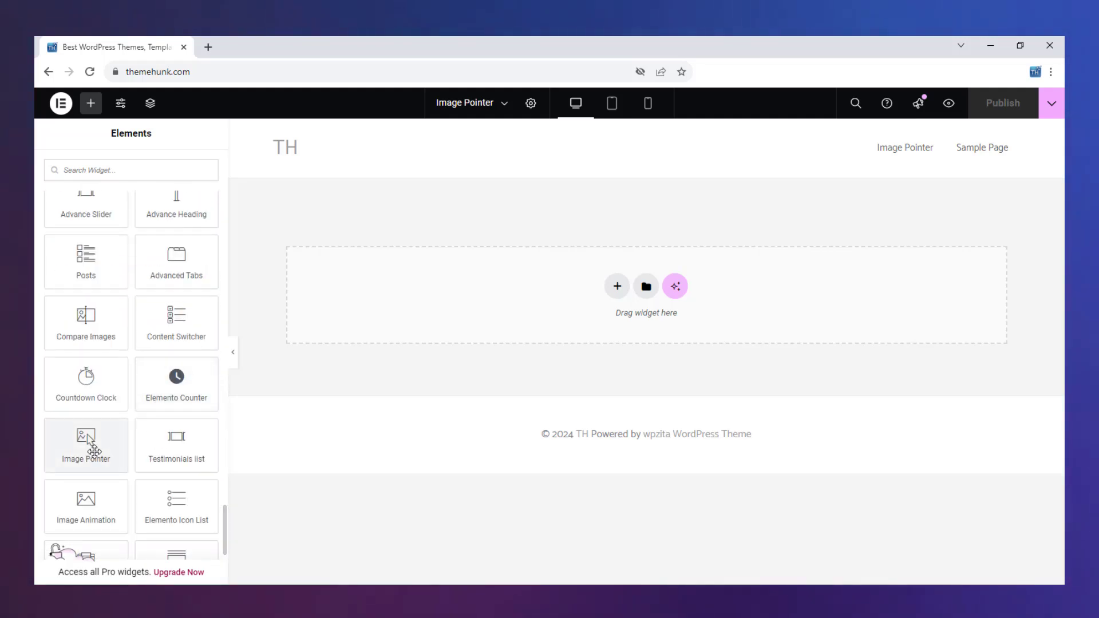
mouse_move(93, 438)
mouse_down()
mouse_move(635, 319)
mouse_move(634, 307)
mouse_up()
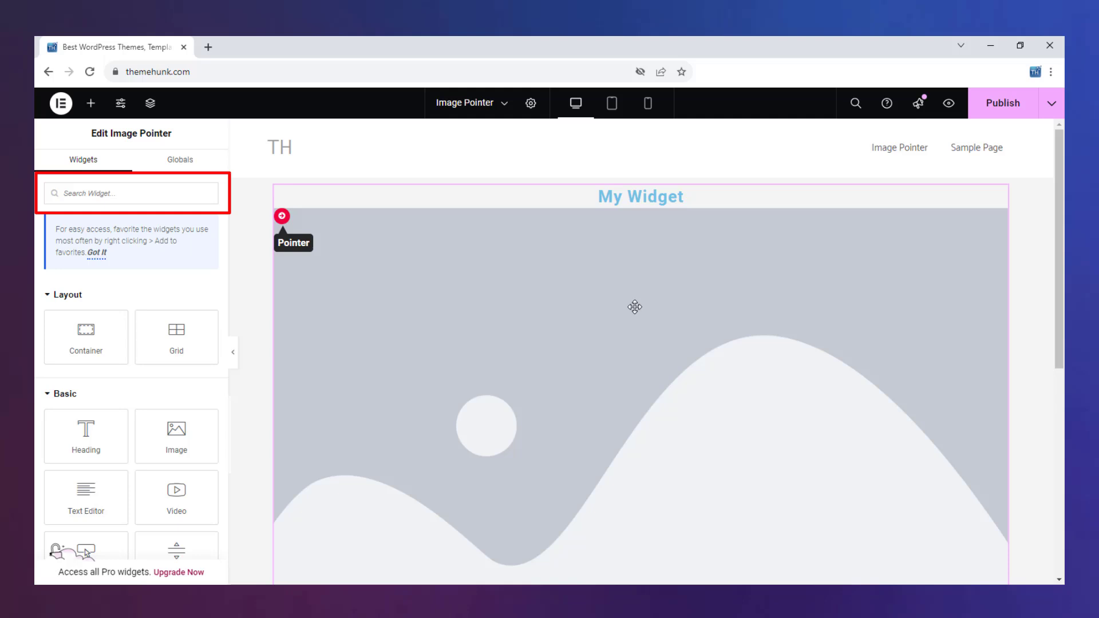
Rename the widget title to 'Shoes Specifications', keeping the H3 heading level
click(449, 311)
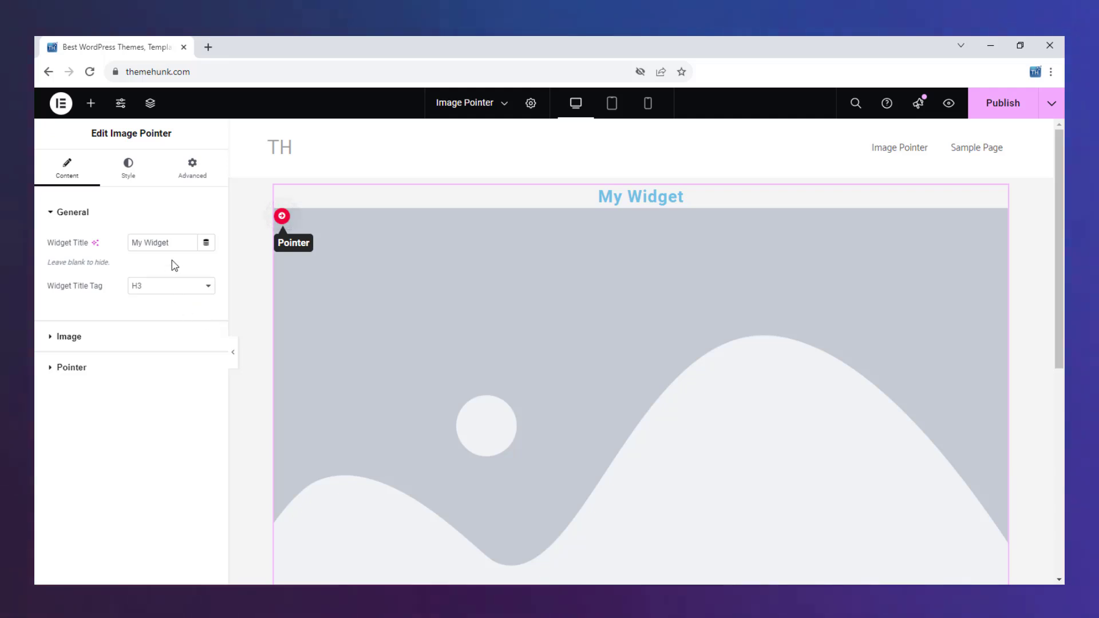
drag(171, 243, 88, 253)
text(Shoe)
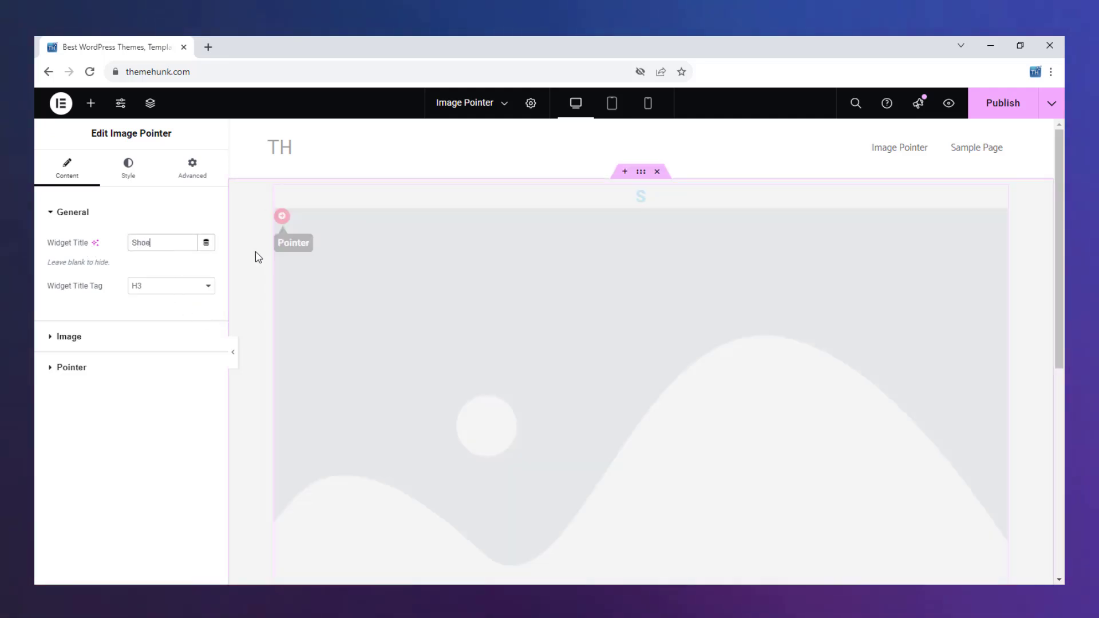
text(s Specificaltions)
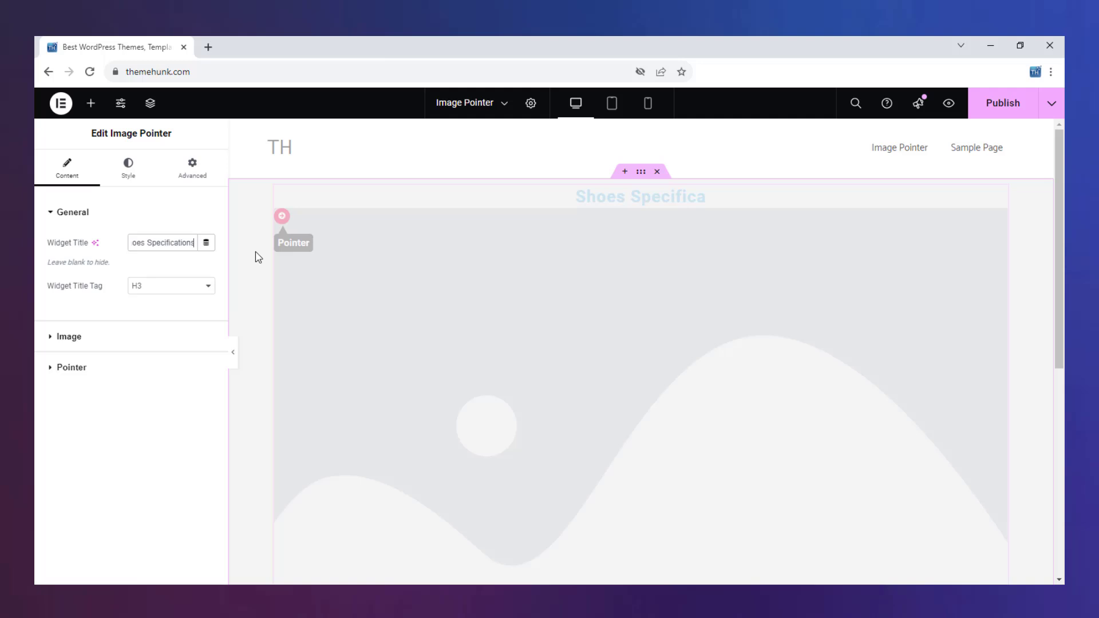
click(180, 286)
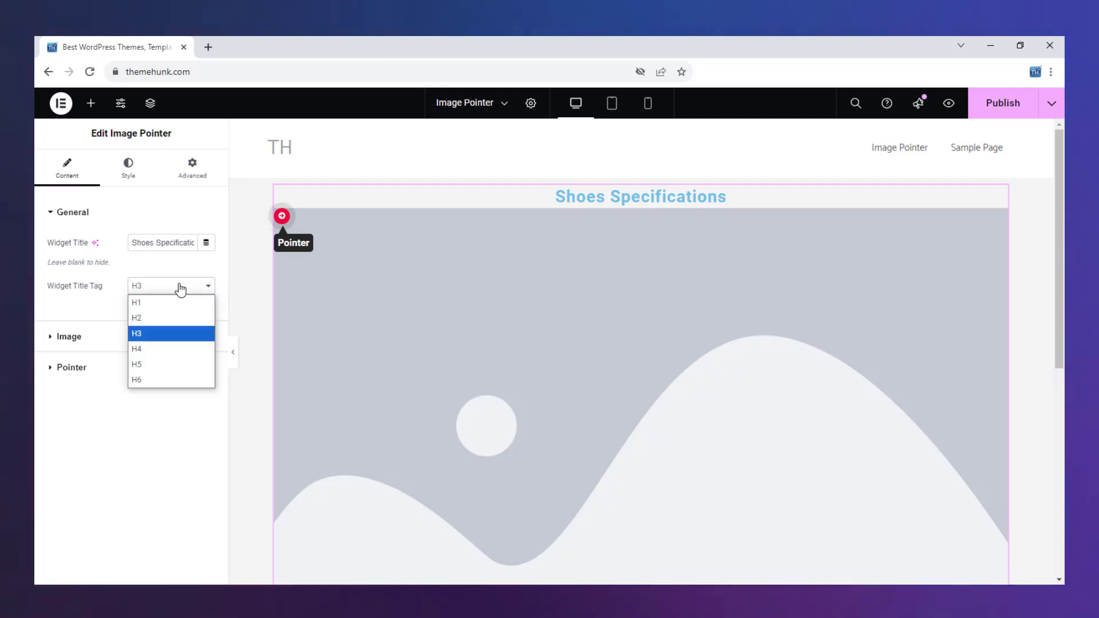
click(180, 287)
Replace the placeholder image with the shoe photo from the Media Library
click(116, 337)
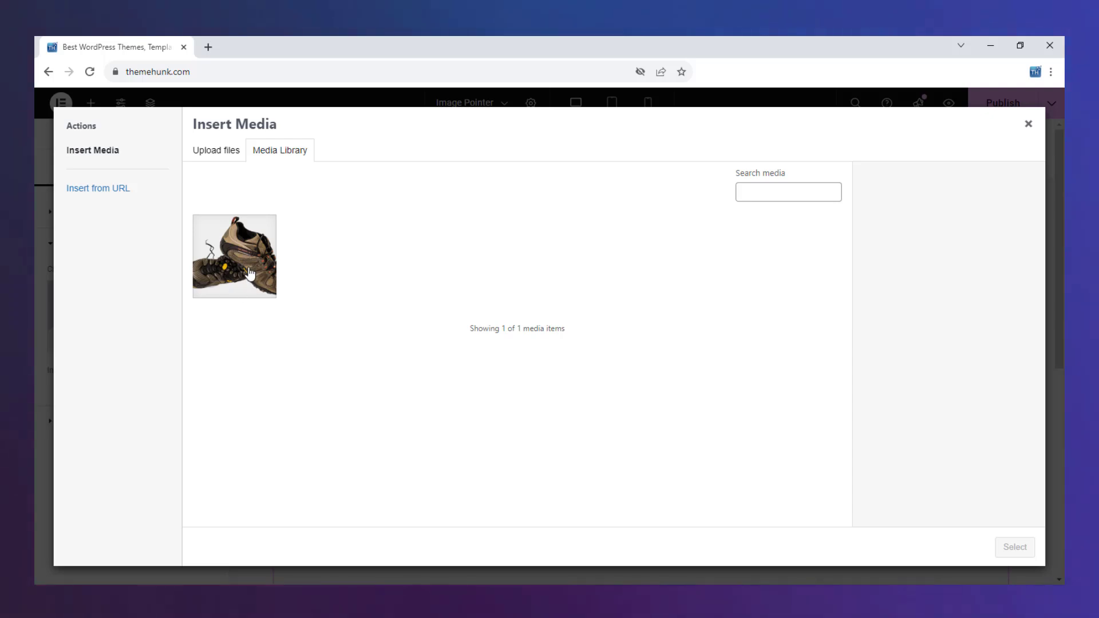
click(250, 273)
click(1008, 547)
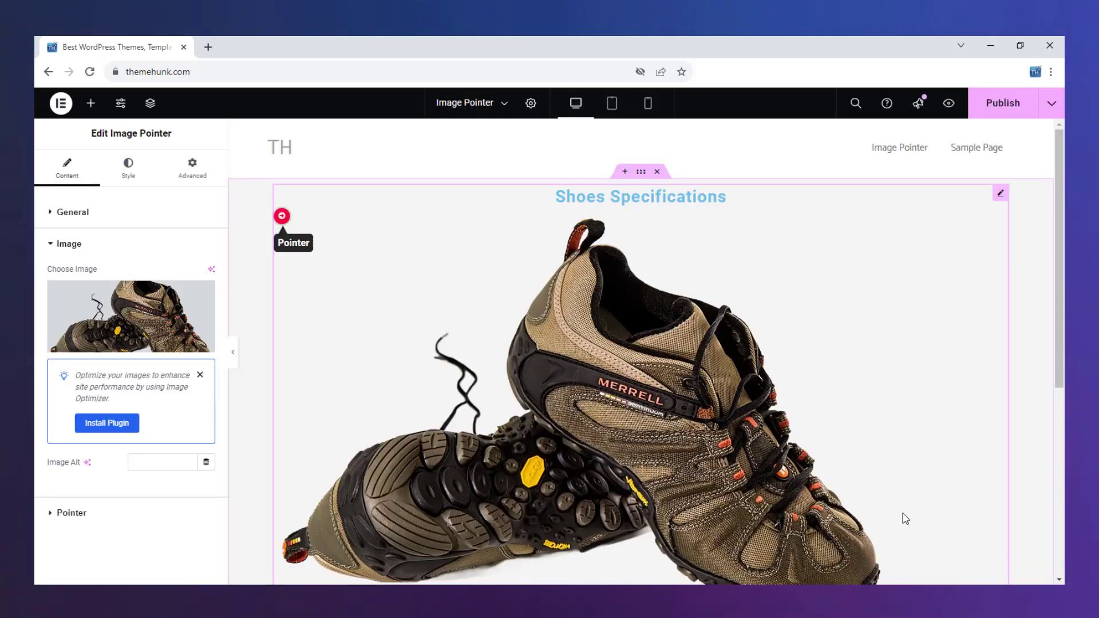
scroll(821, 338, down, 1)
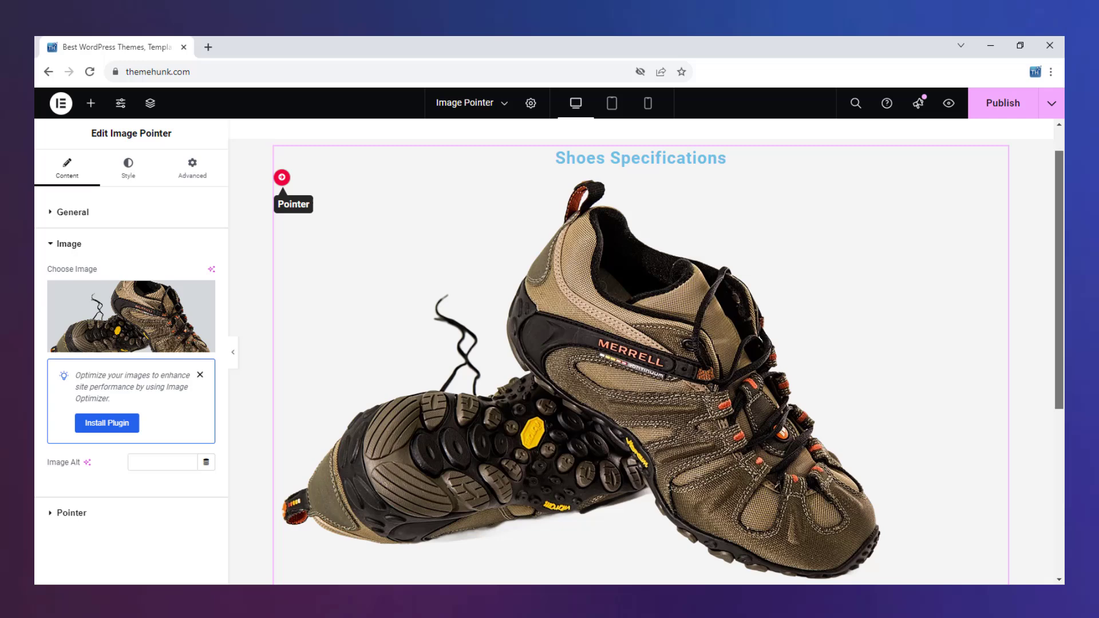
Expand the Pointer list and the first pointer item, leaving hover animation as None
click(77, 243)
click(96, 278)
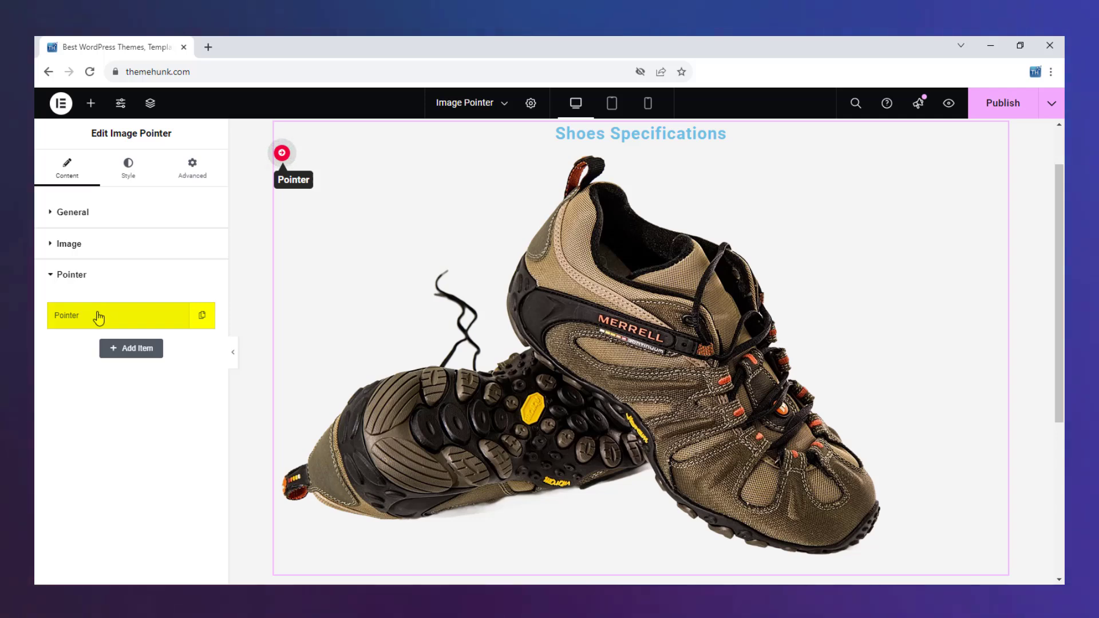
click(98, 317)
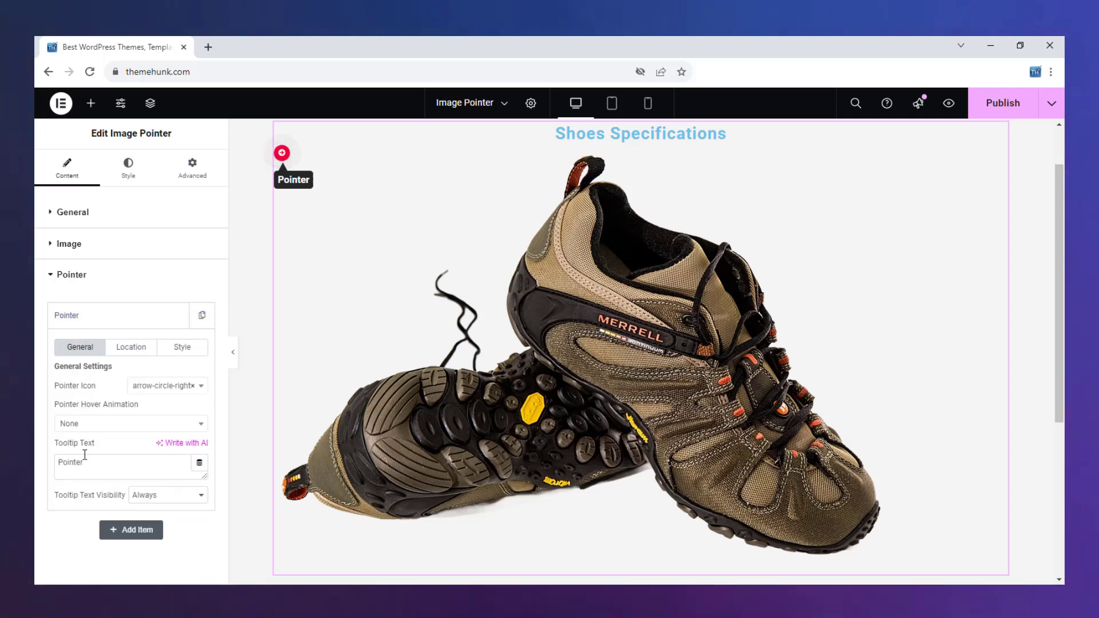
click(94, 427)
scroll(96, 458, down, 10)
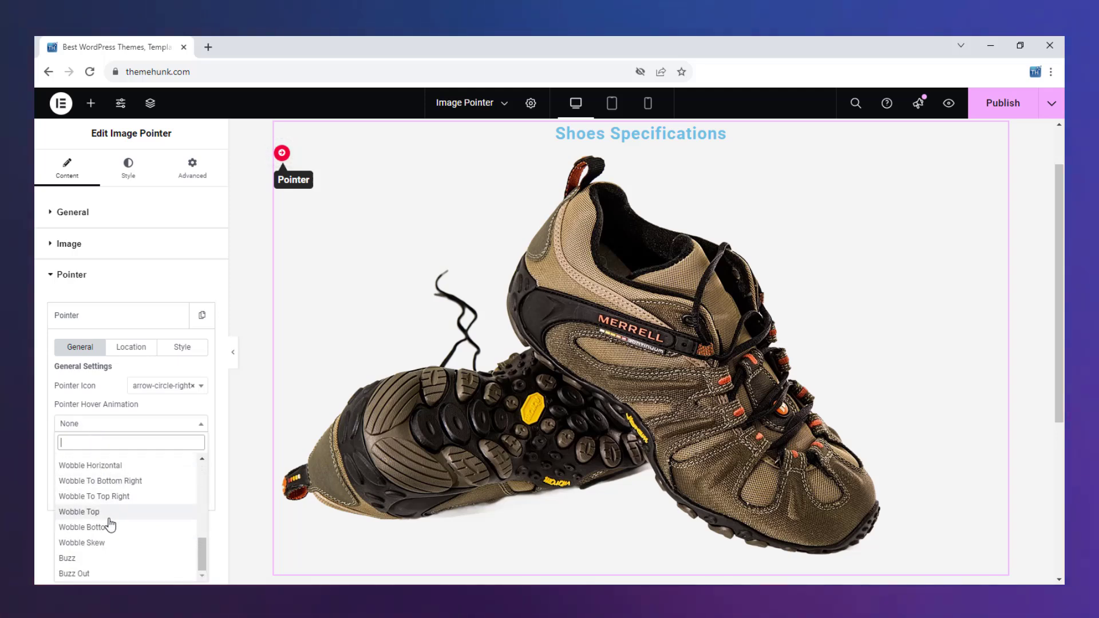
scroll(100, 522, up, 5)
scroll(103, 503, up, 4)
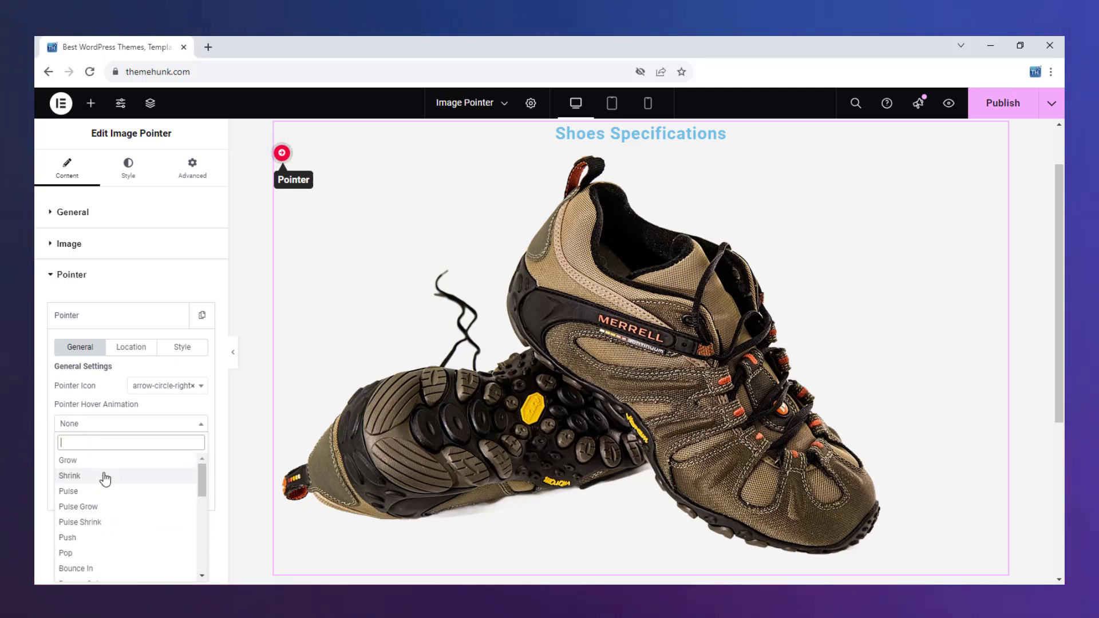
click(128, 433)
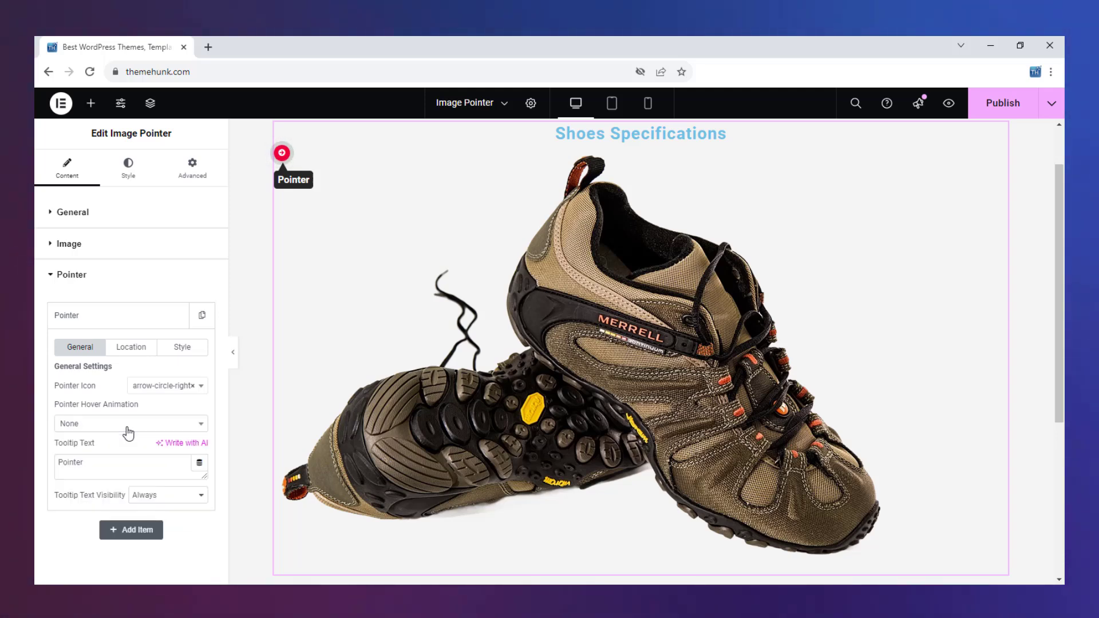
Set the pointer icon to 'plus' via an icon search
click(157, 389)
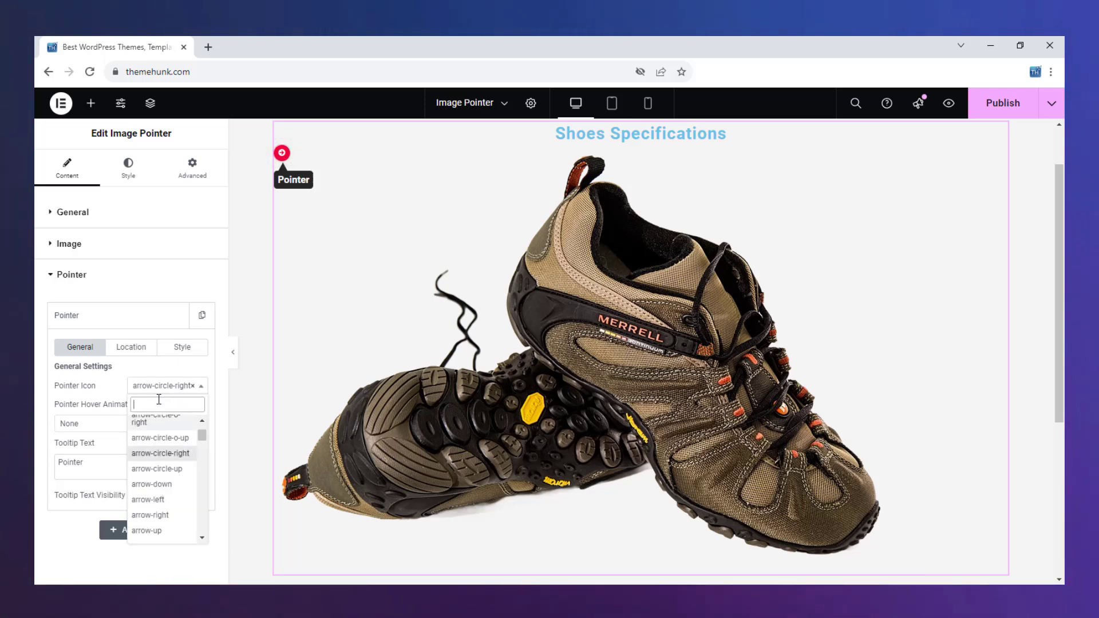
text(plus)
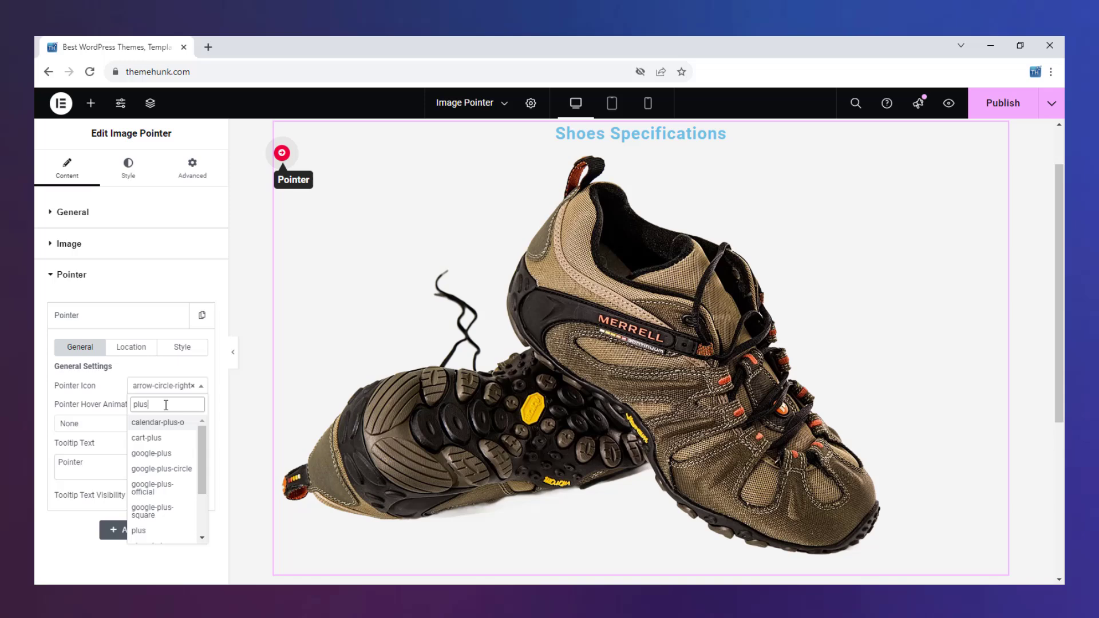
scroll(160, 447, down, 3)
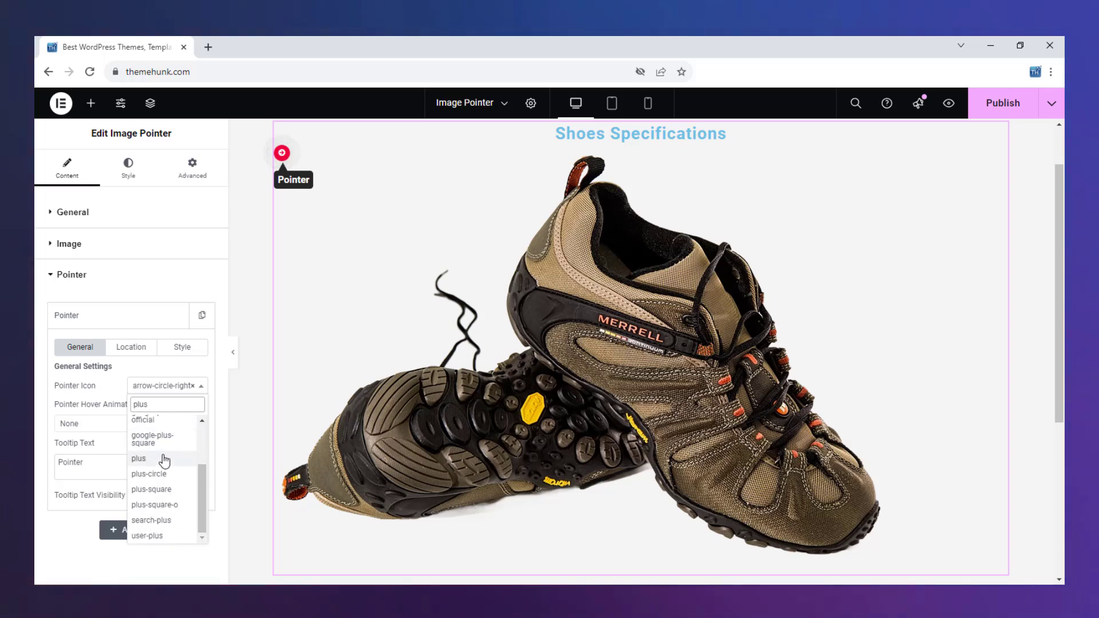
click(164, 460)
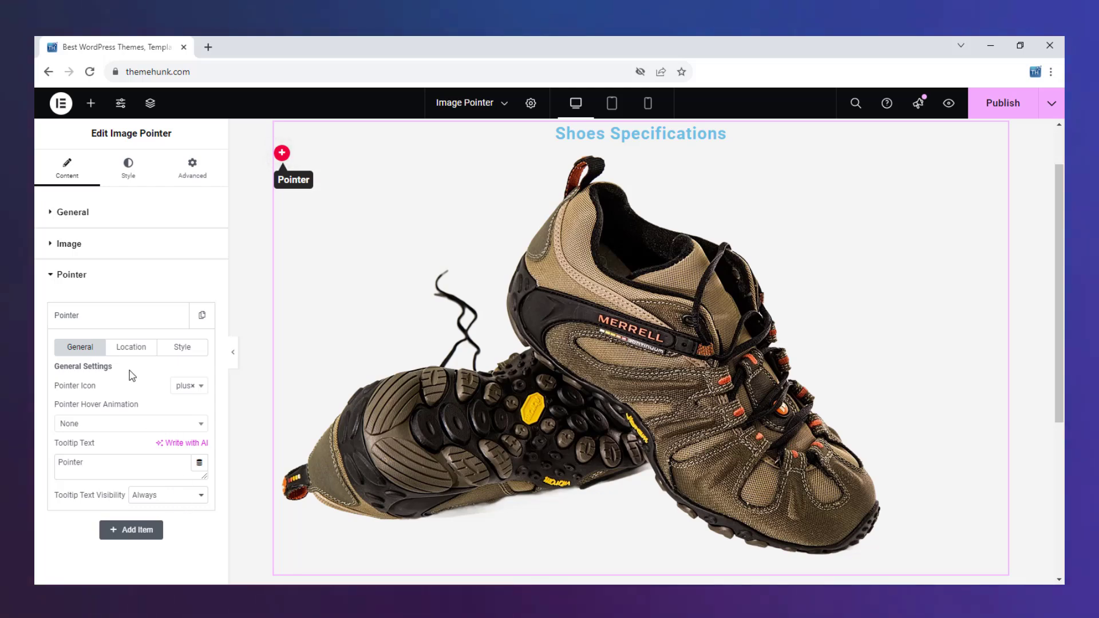
Position the pointer on the shoe sole with Vertical Distance 61 and Horizontal 21
click(131, 347)
drag(56, 399, 123, 401)
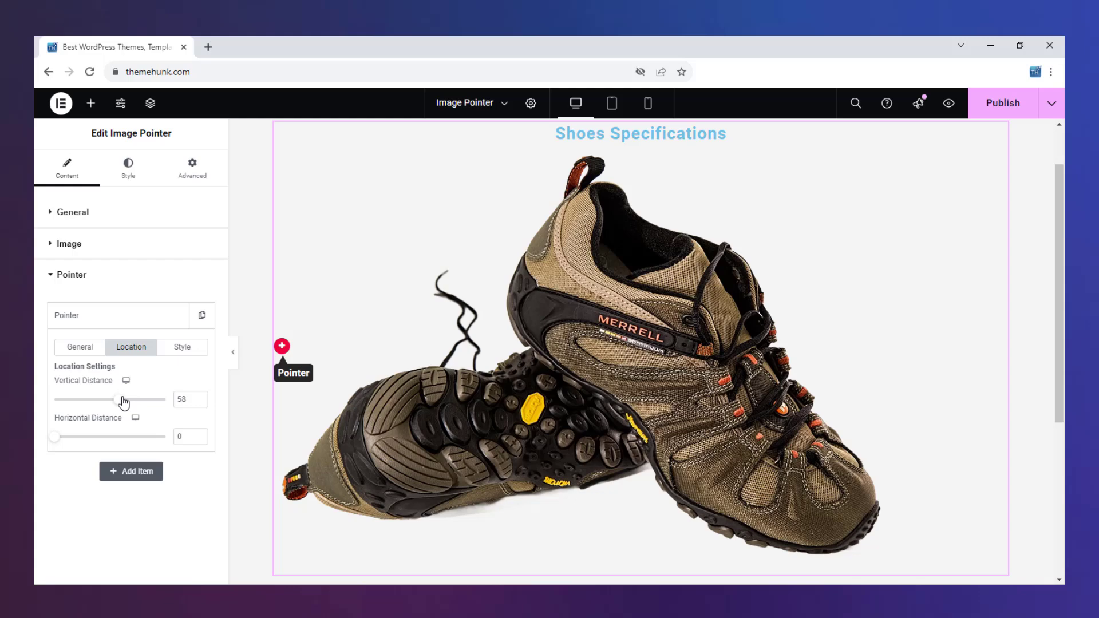
drag(123, 401, 127, 399)
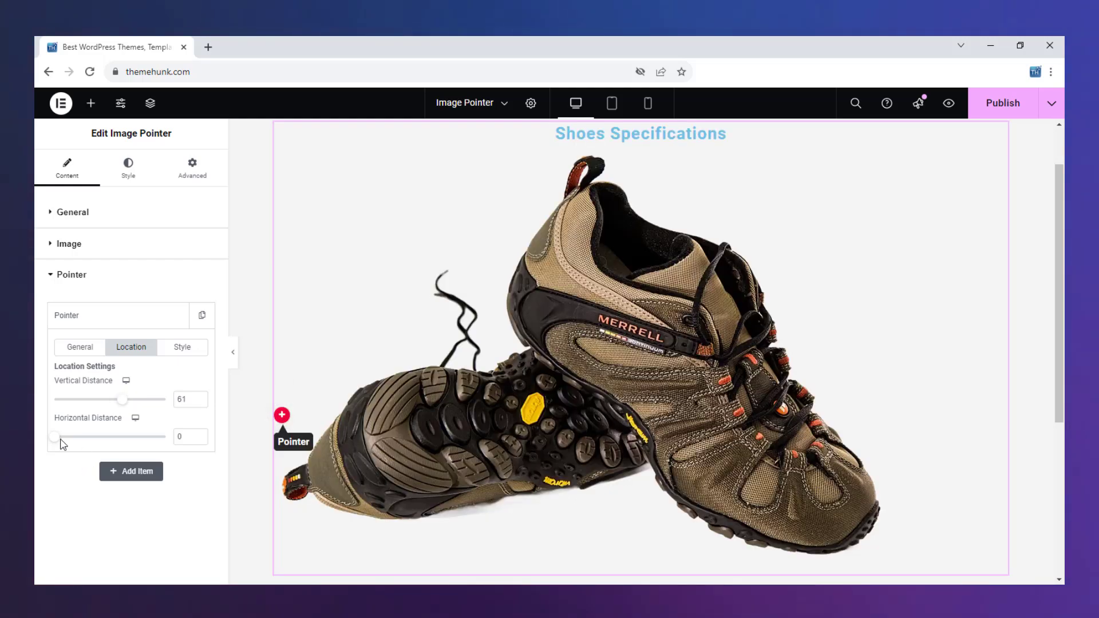
drag(60, 439, 78, 438)
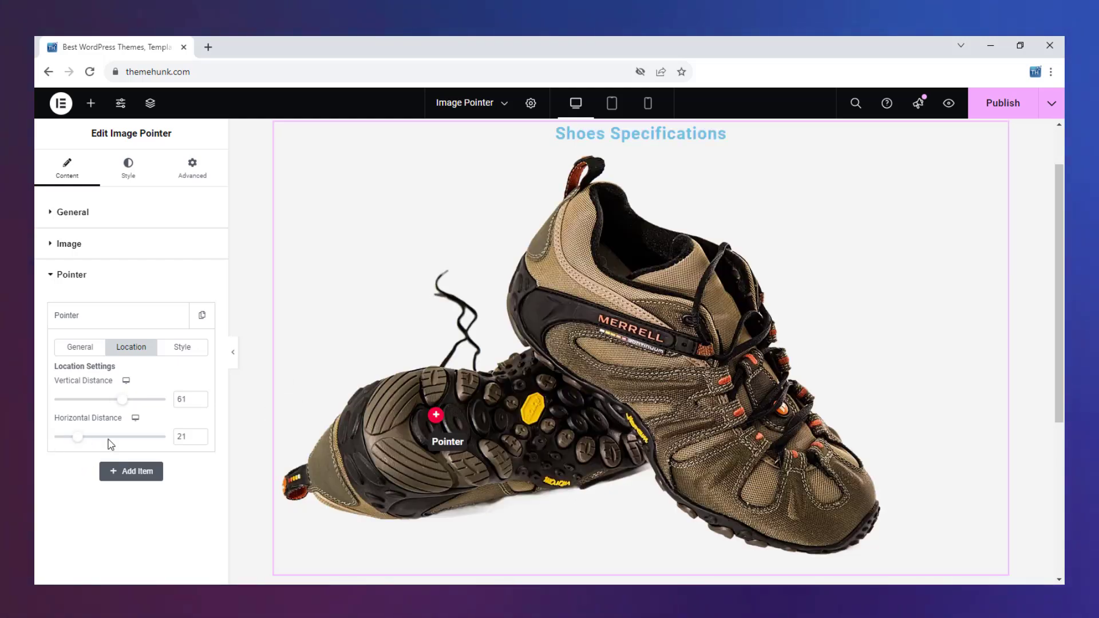
Set the tooltip text to 'Rubber Grip', shown only on hover
click(64, 347)
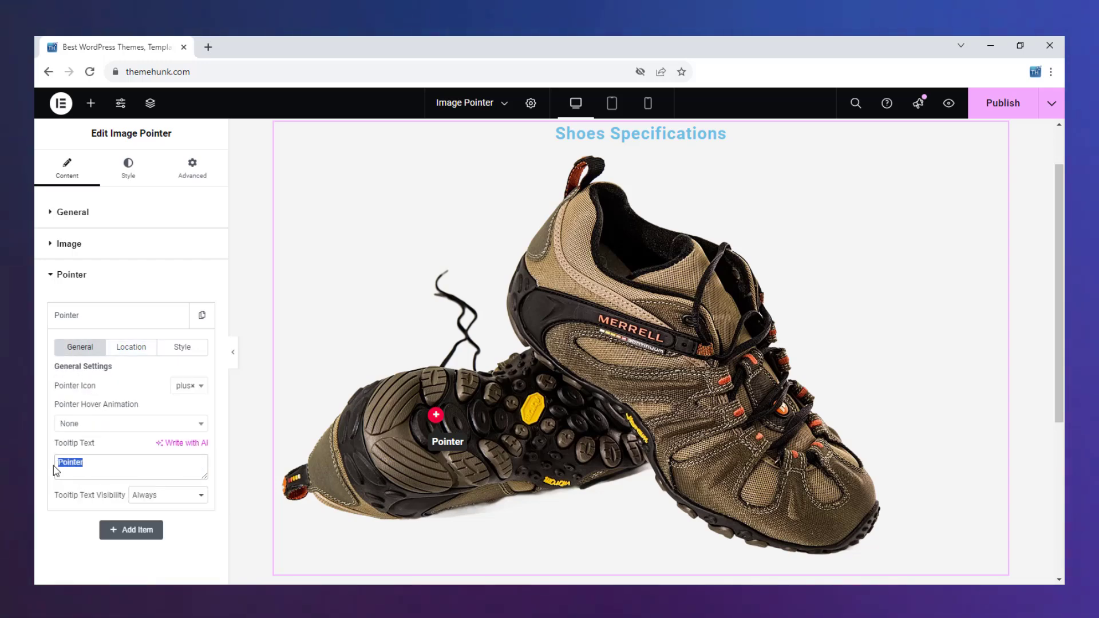
text(Rubber Grip)
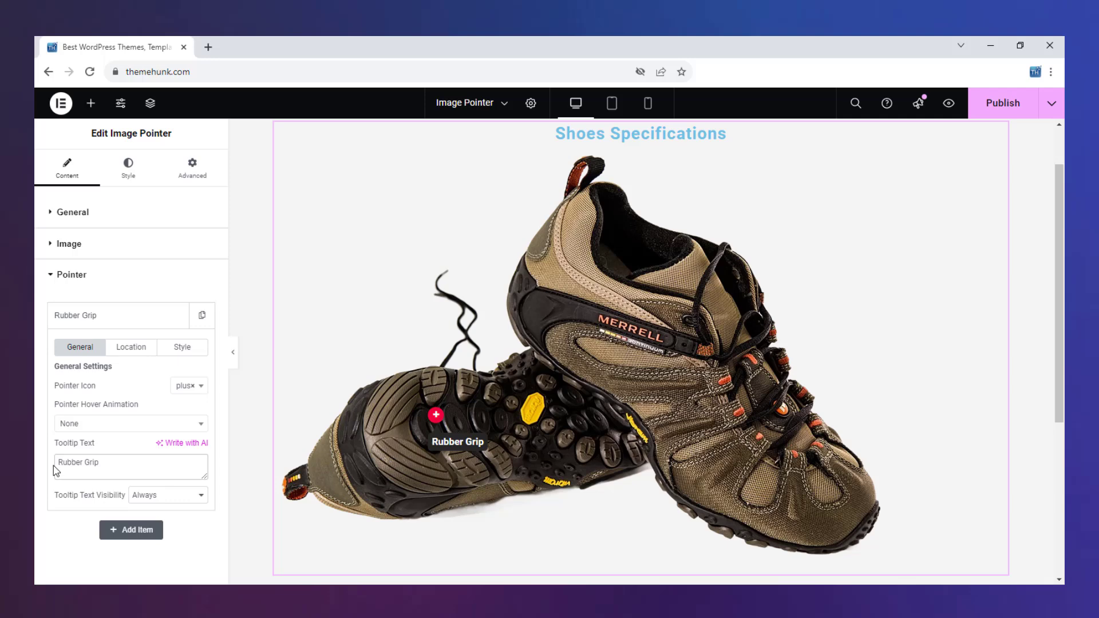
click(149, 496)
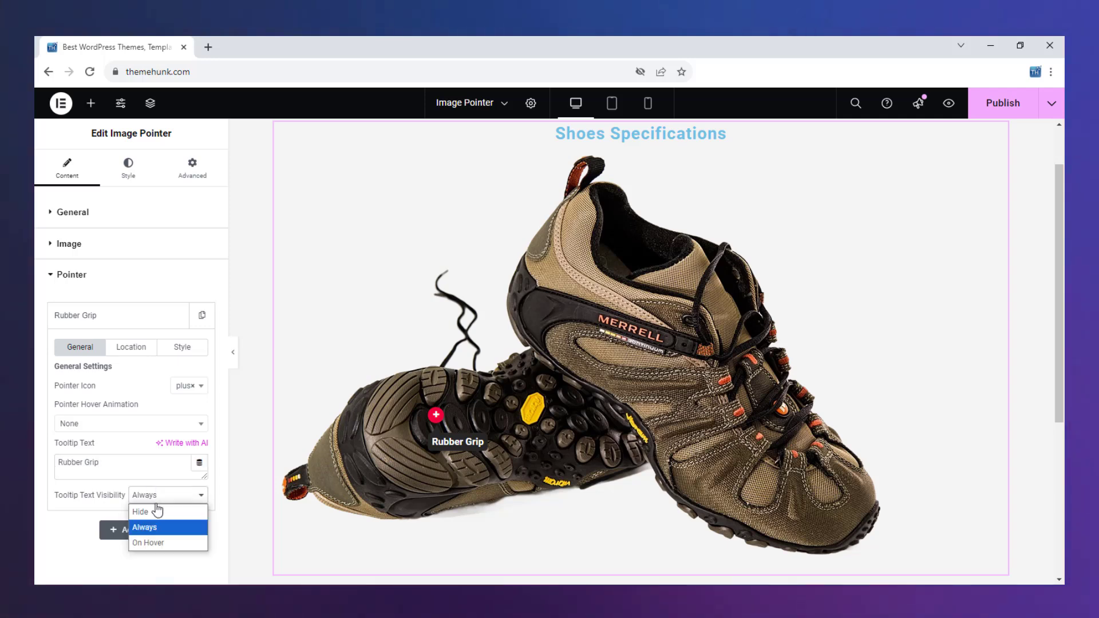
click(170, 542)
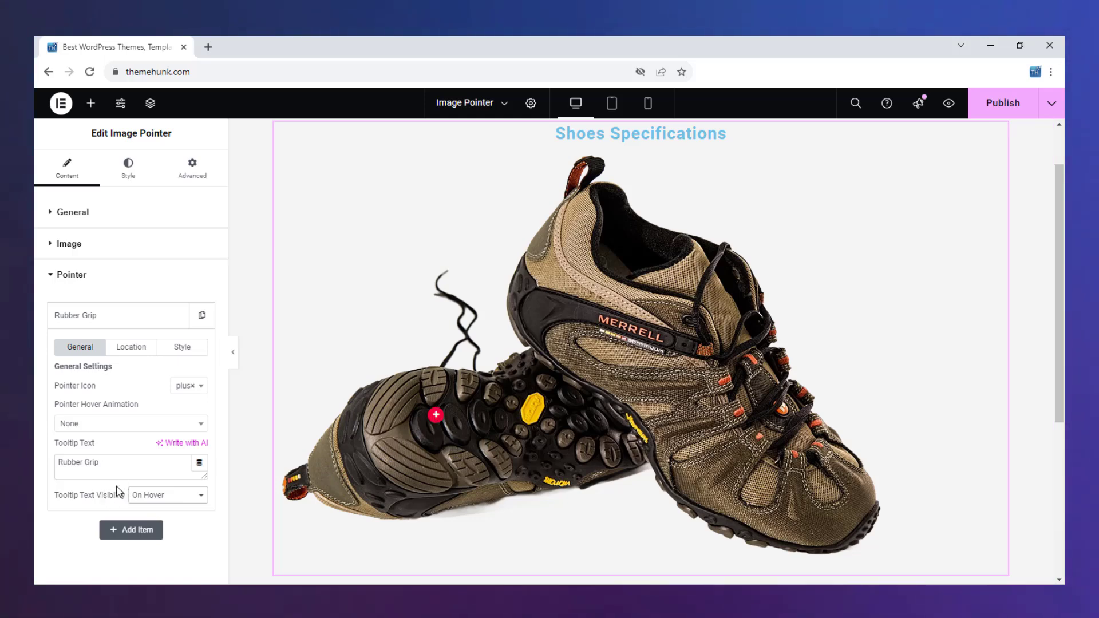
Give the Rubber Grip pointer a white background and a black icon colour
click(183, 348)
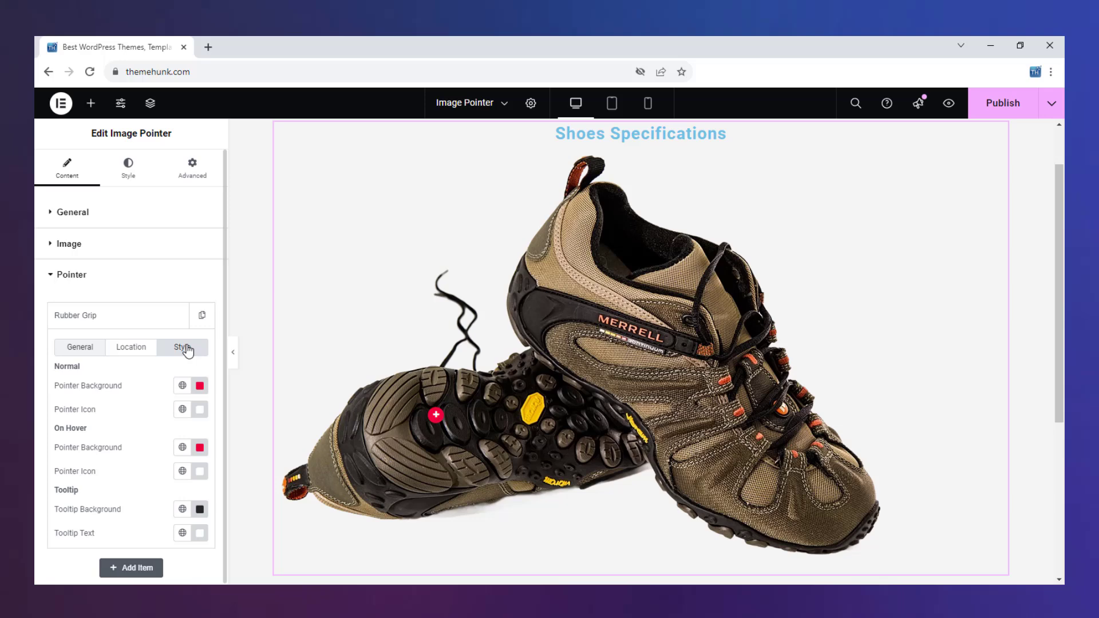
click(198, 386)
drag(184, 292, 98, 209)
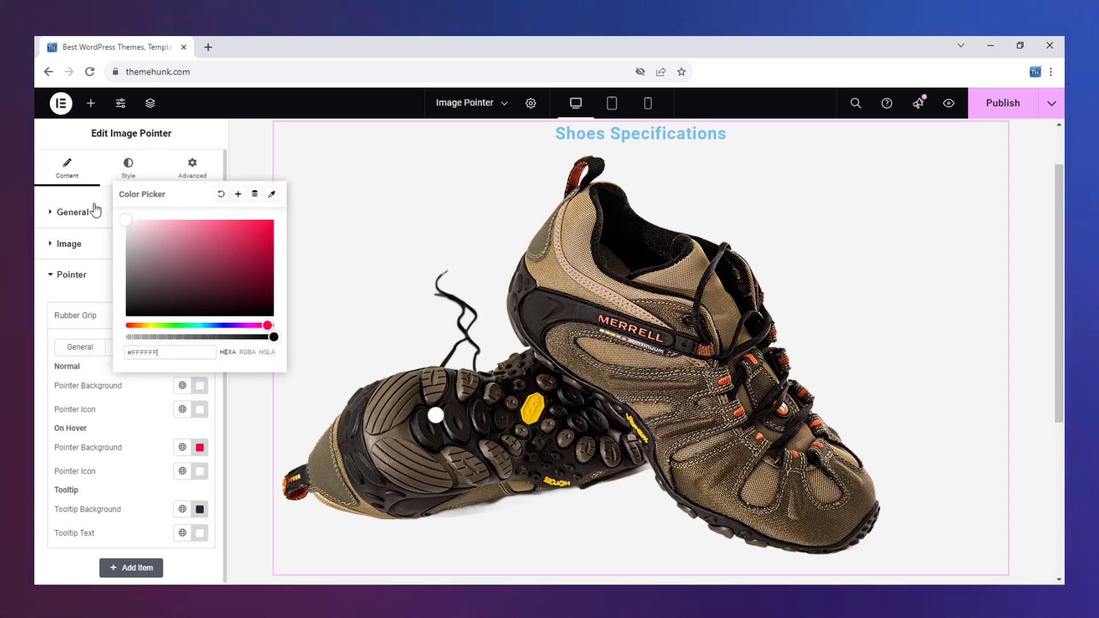
click(199, 409)
drag(193, 299, 189, 342)
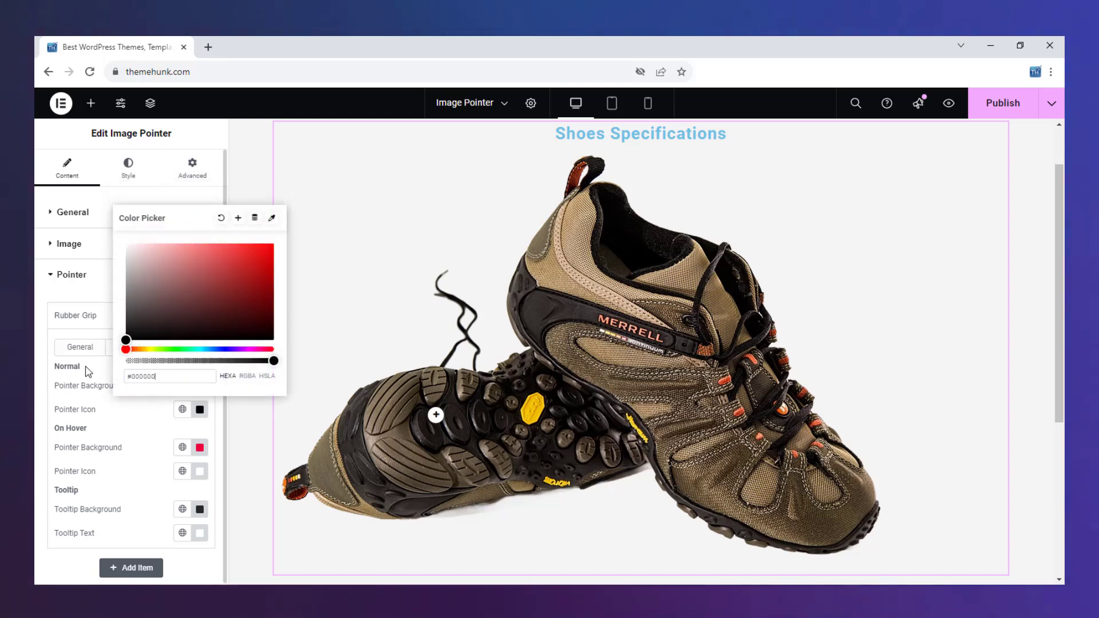
click(152, 488)
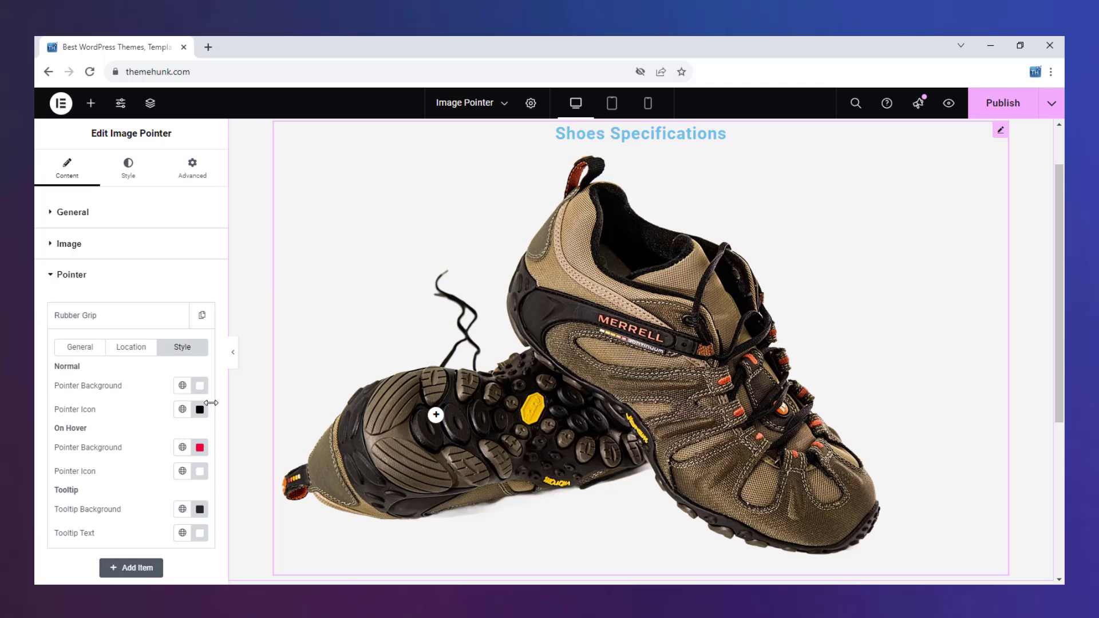
Duplicate the pointer, move it toward the MERRELL logo, and label it 'Comfortable Sole'
click(103, 321)
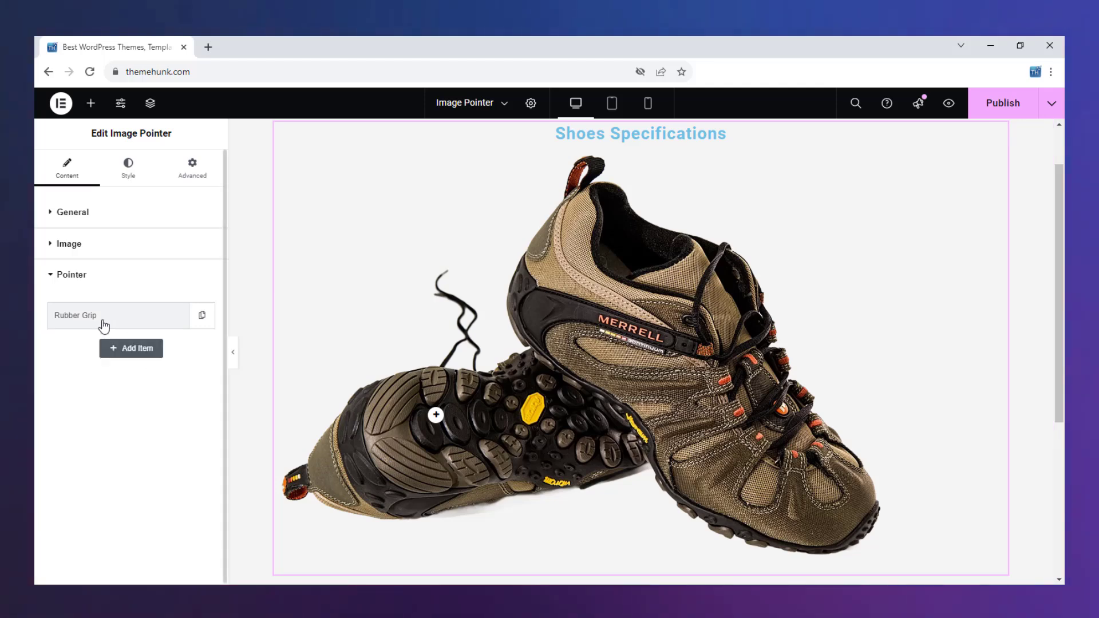
click(205, 322)
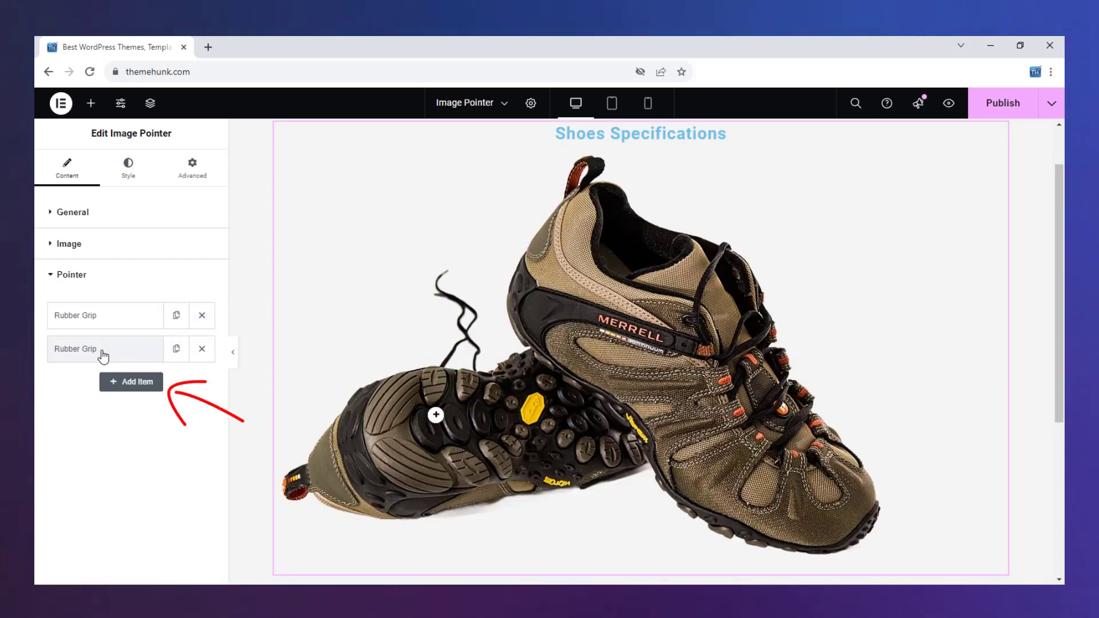
click(102, 350)
drag(77, 470, 107, 470)
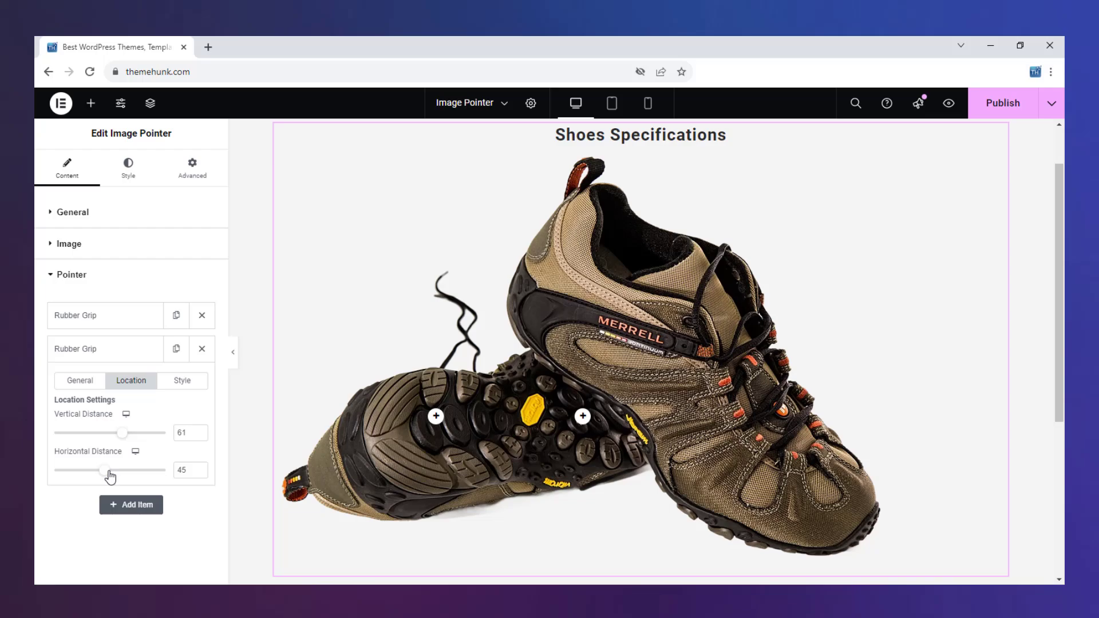
drag(122, 432, 74, 433)
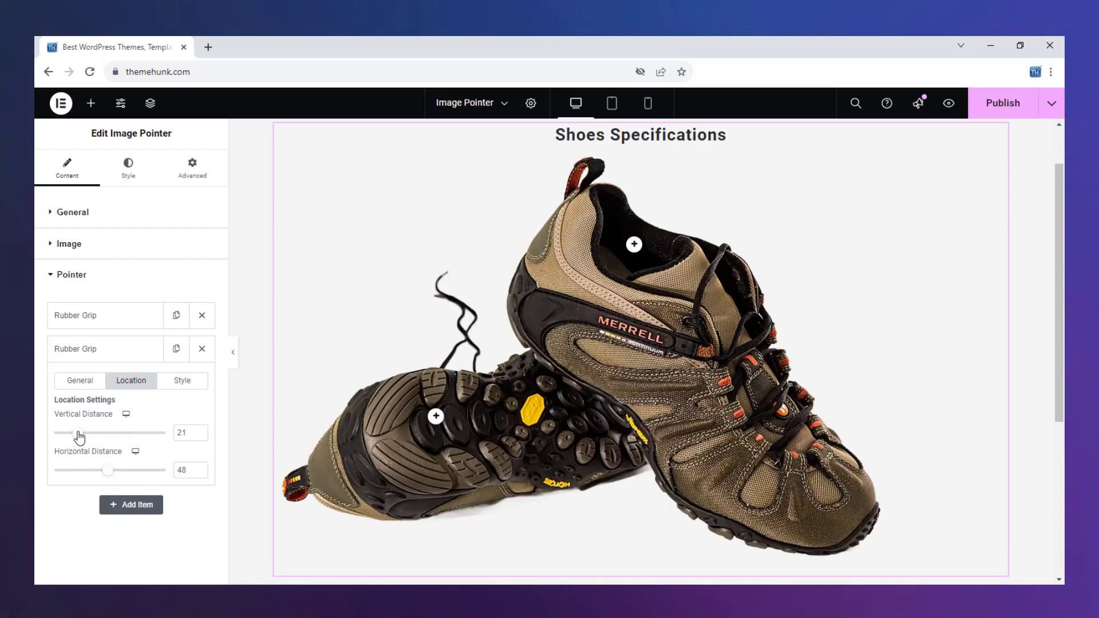
click(79, 380)
drag(198, 495, 42, 506)
text(Comfortable S)
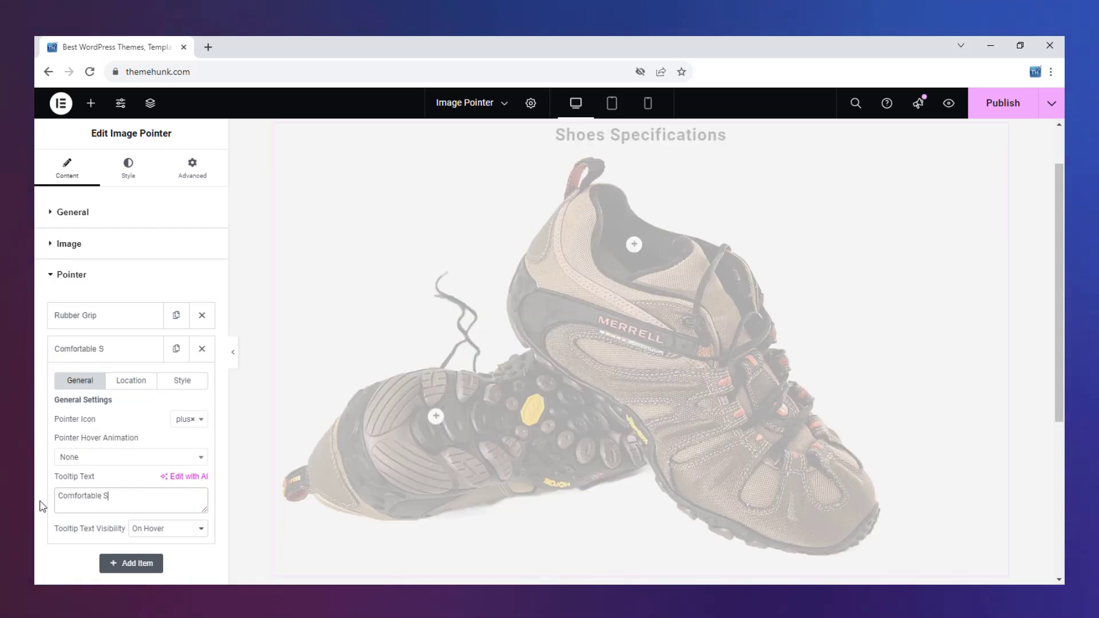
text(ole)
click(143, 350)
Duplicate again, place the third pointer on the laces, and label it 'Cotton Laces'
click(177, 348)
click(105, 382)
click(131, 414)
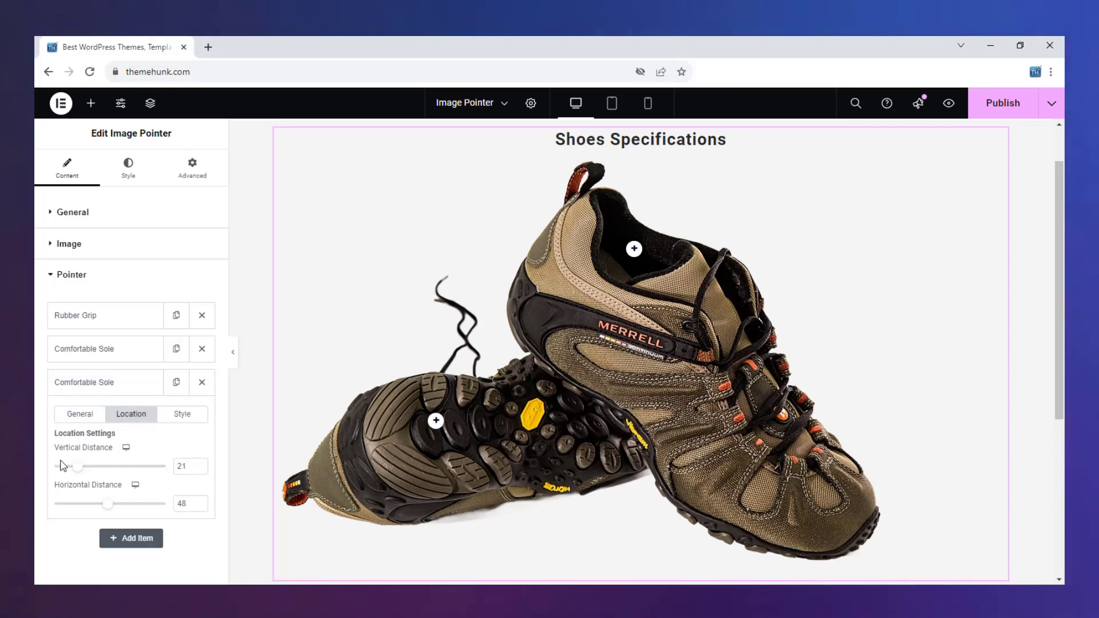
drag(80, 471, 87, 470)
mouse_move(108, 511)
mouse_down()
mouse_move(124, 514)
mouse_move(57, 499)
mouse_up()
click(79, 414)
text(Cotton Laces)
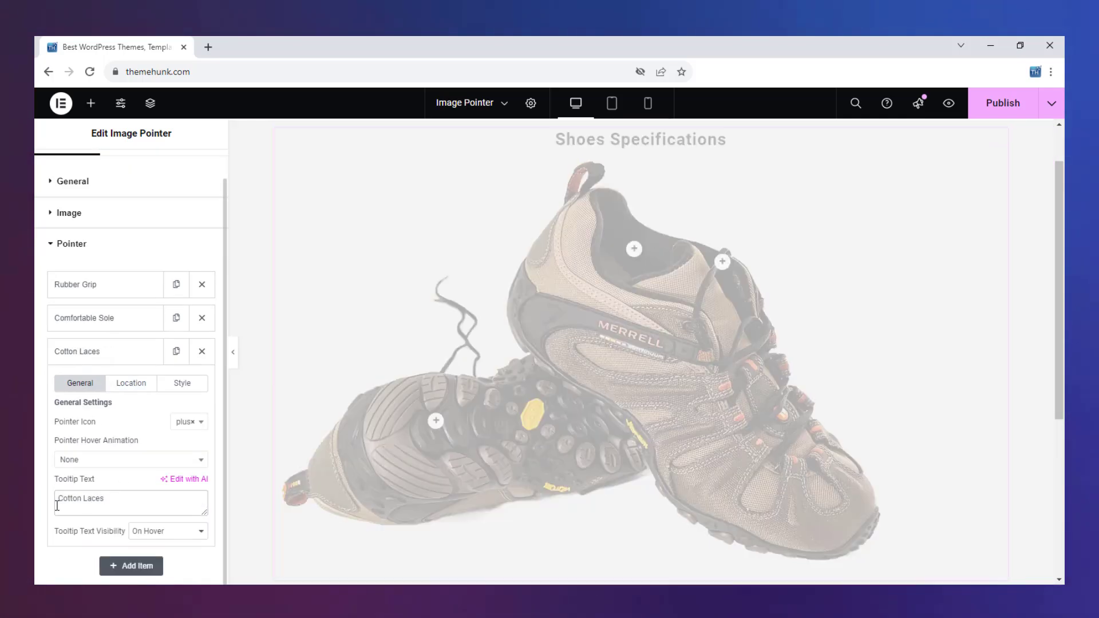
click(176, 351)
Add a fourth pointer near the shoe's toe labelled 'Unique Design'
click(115, 409)
click(131, 441)
drag(80, 493, 135, 493)
drag(120, 531, 135, 531)
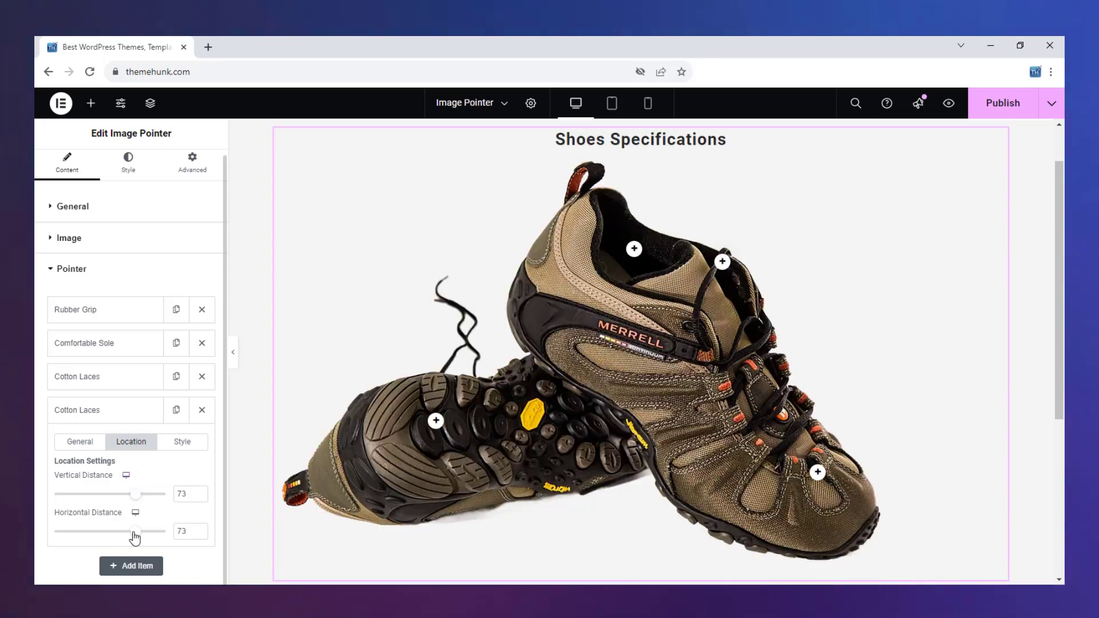
drag(136, 493, 129, 493)
drag(136, 532, 134, 531)
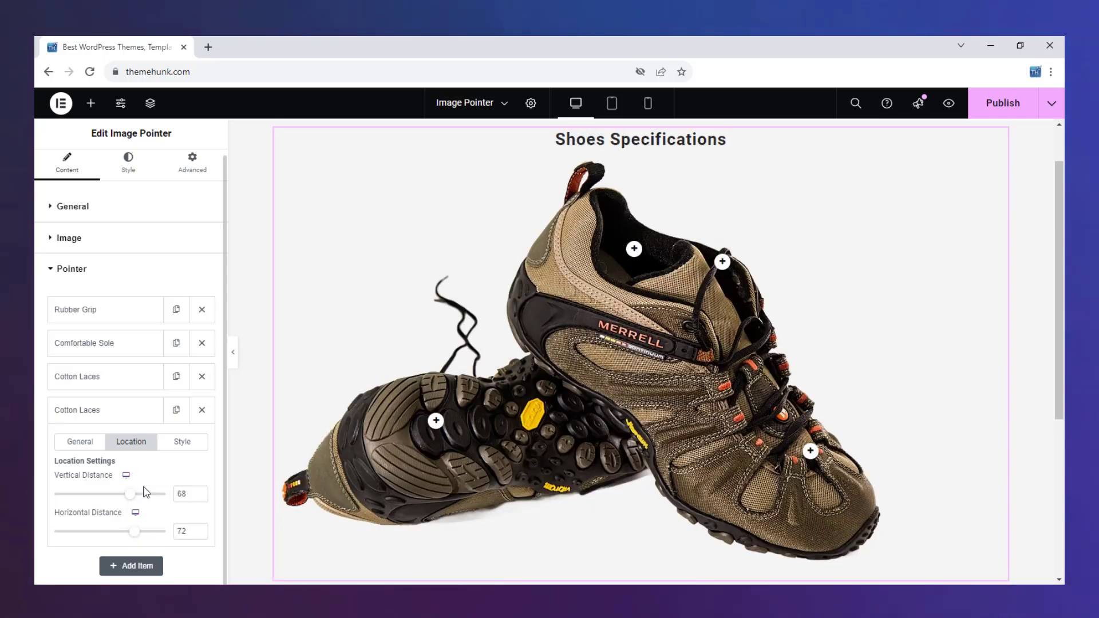
click(79, 441)
scroll(132, 492, down, 1)
drag(103, 498, 55, 501)
text(Unique D)
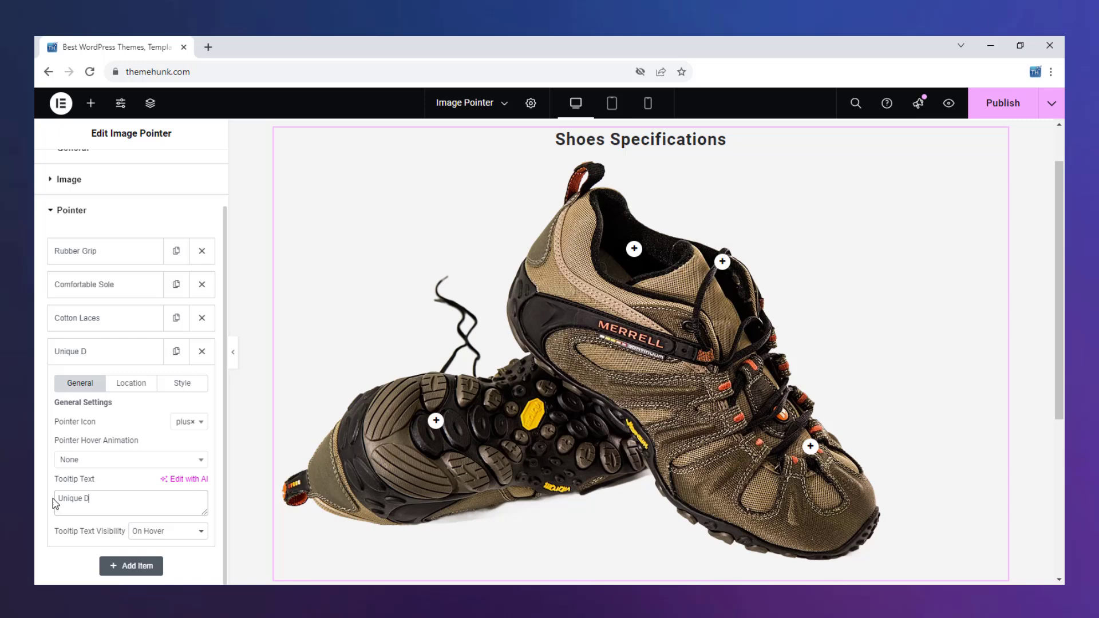
text(esign)
click(103, 350)
Colour the widget title dark grey #2F2F30 and centre it above the image
click(128, 169)
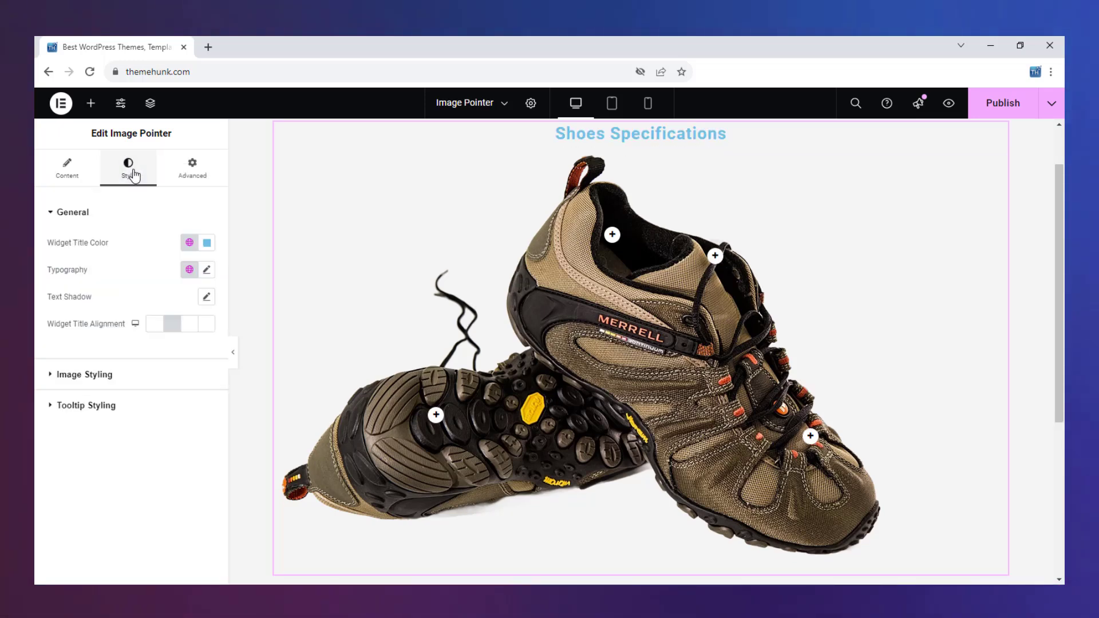
click(206, 242)
click(136, 373)
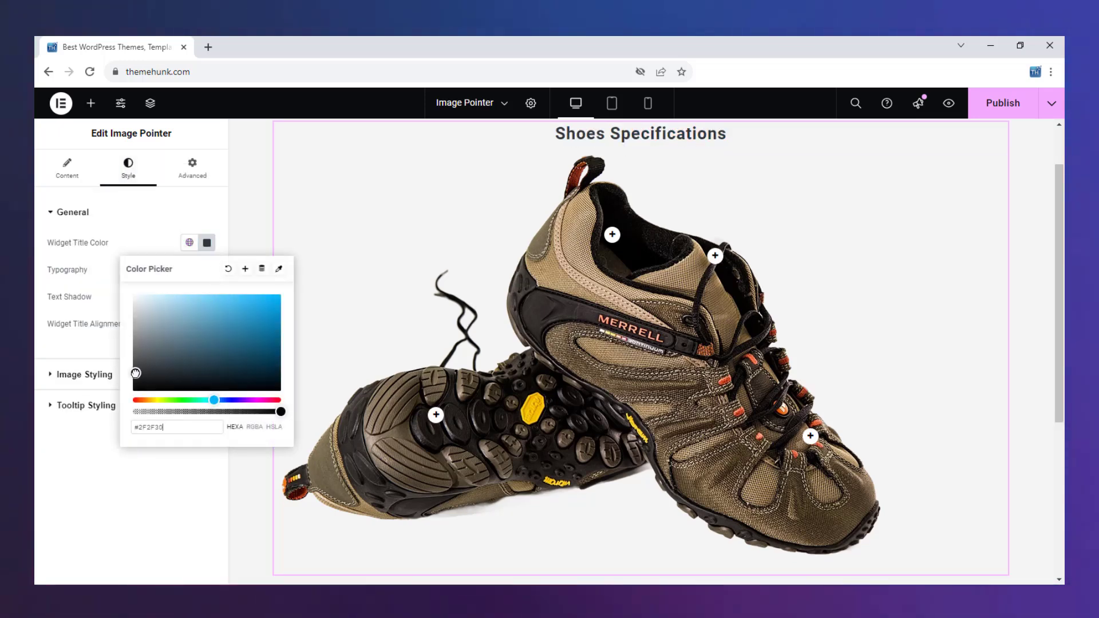
click(201, 241)
click(208, 270)
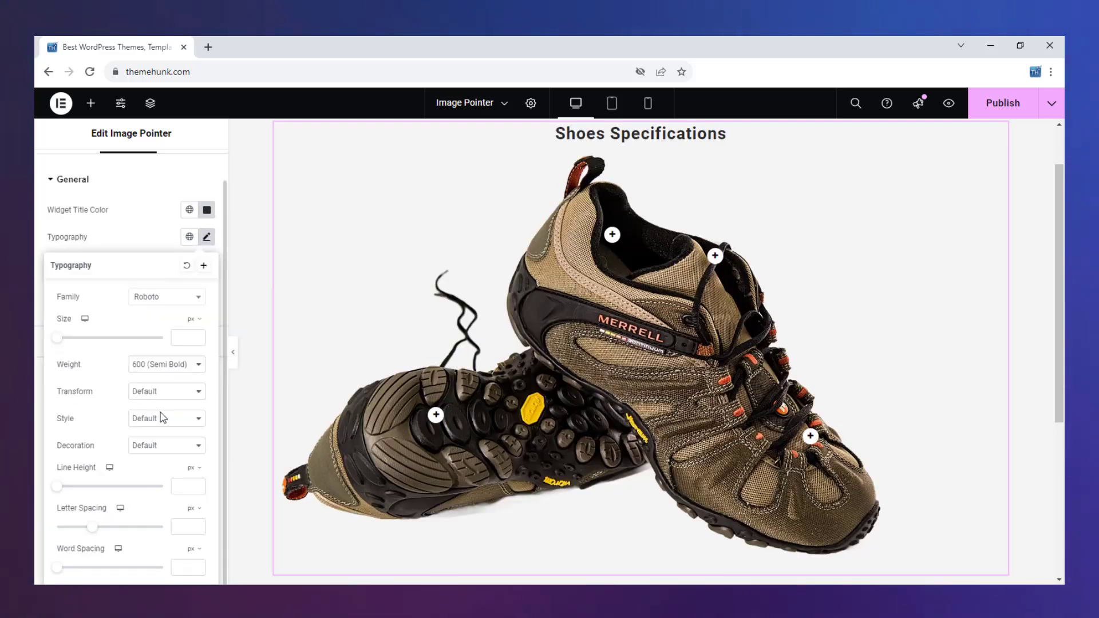
click(208, 237)
click(154, 291)
scroll(154, 294, up, 1)
click(190, 323)
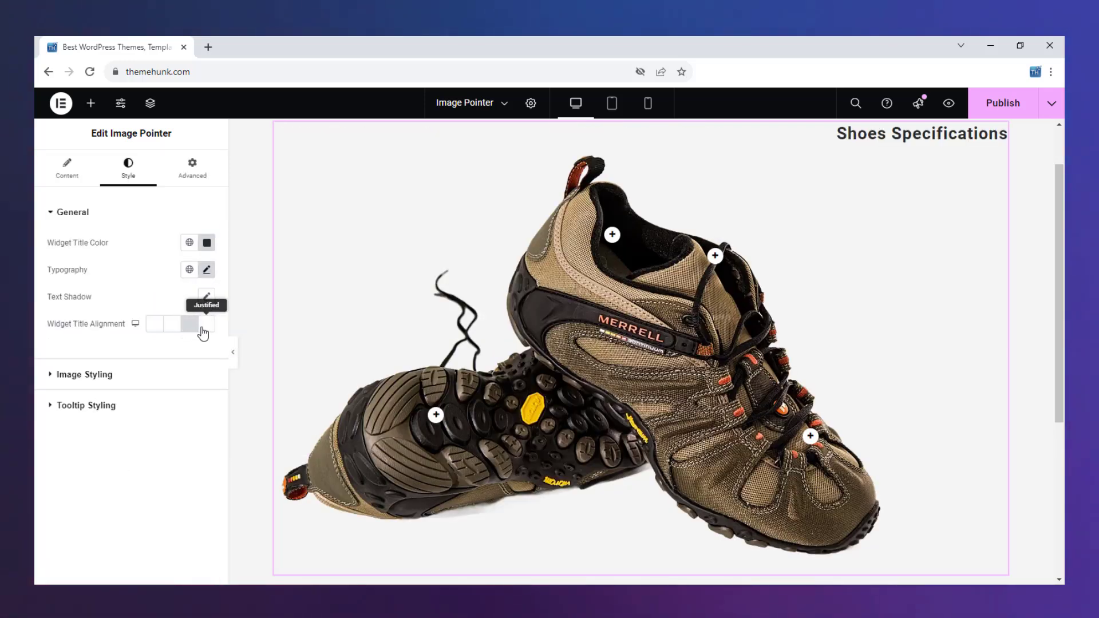
Keep the image border type at None and review the Tooltip Styling options
click(136, 376)
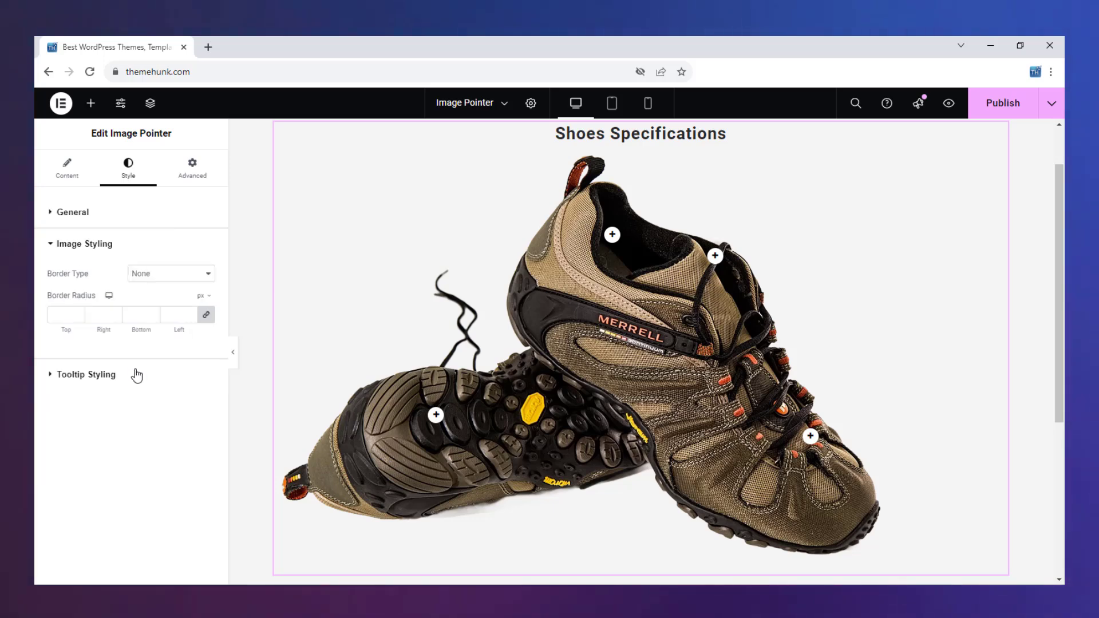
click(148, 274)
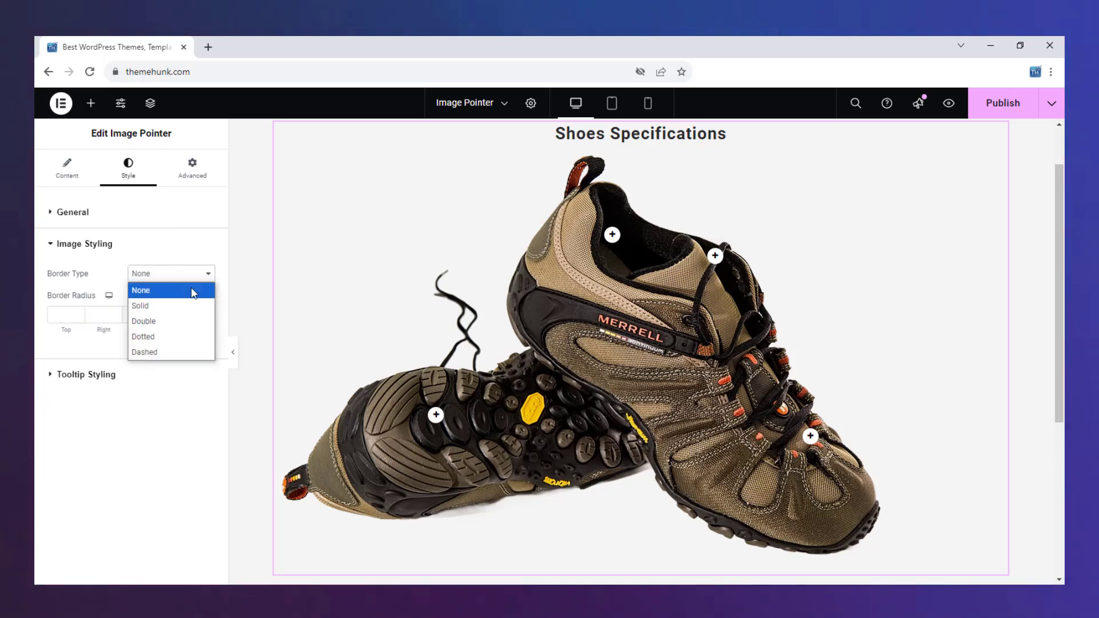
click(172, 286)
click(131, 382)
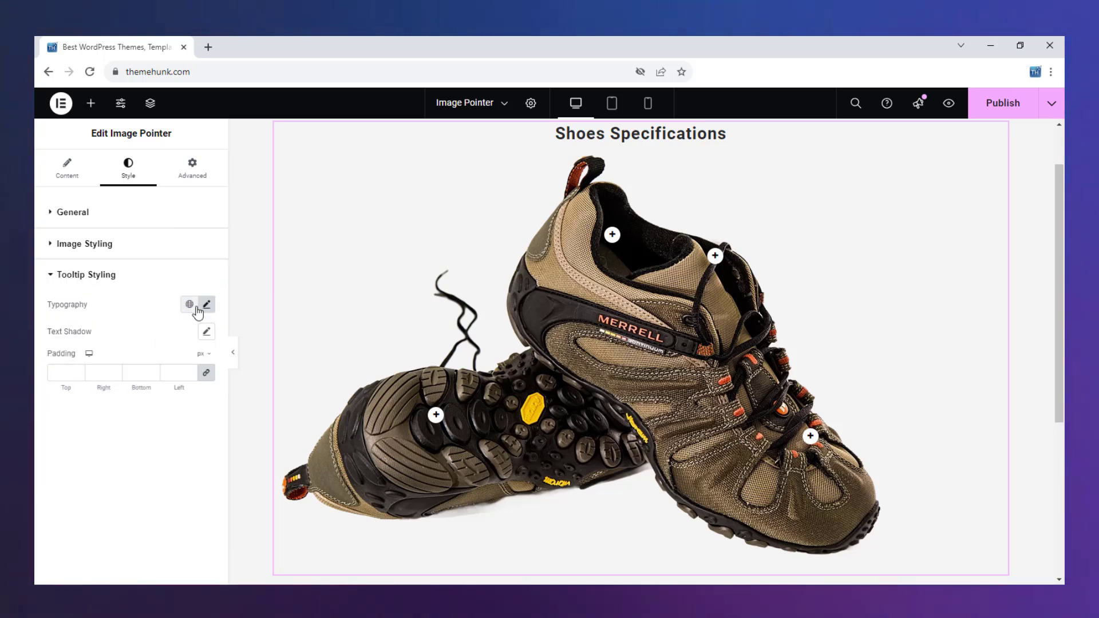
click(211, 279)
click(197, 284)
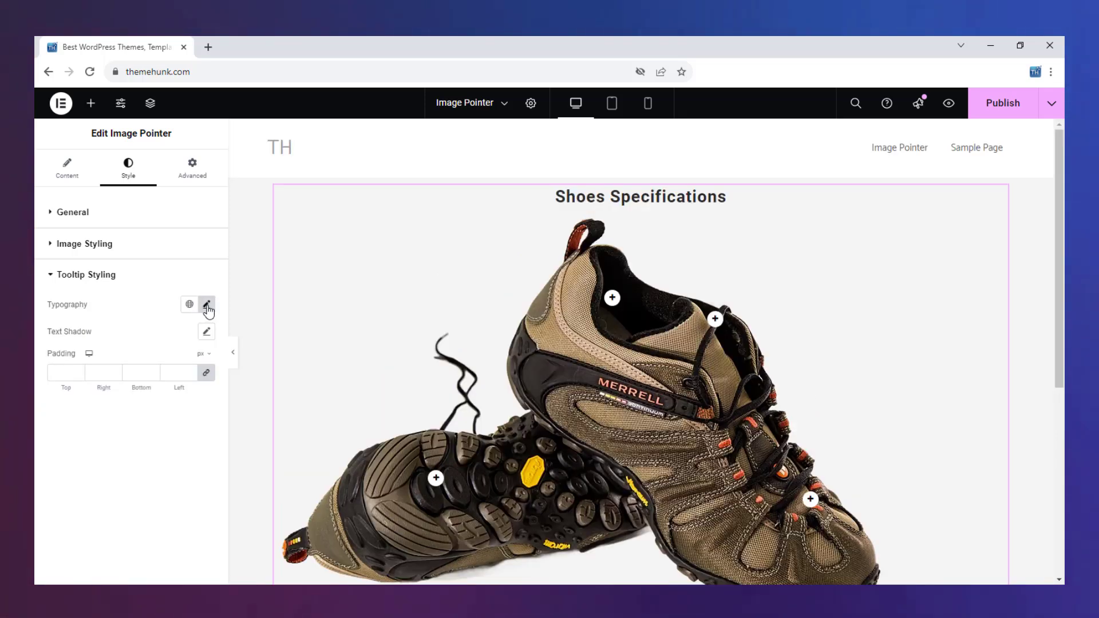
Collapse the open style and Advanced Layout sections, then publish the page
click(159, 275)
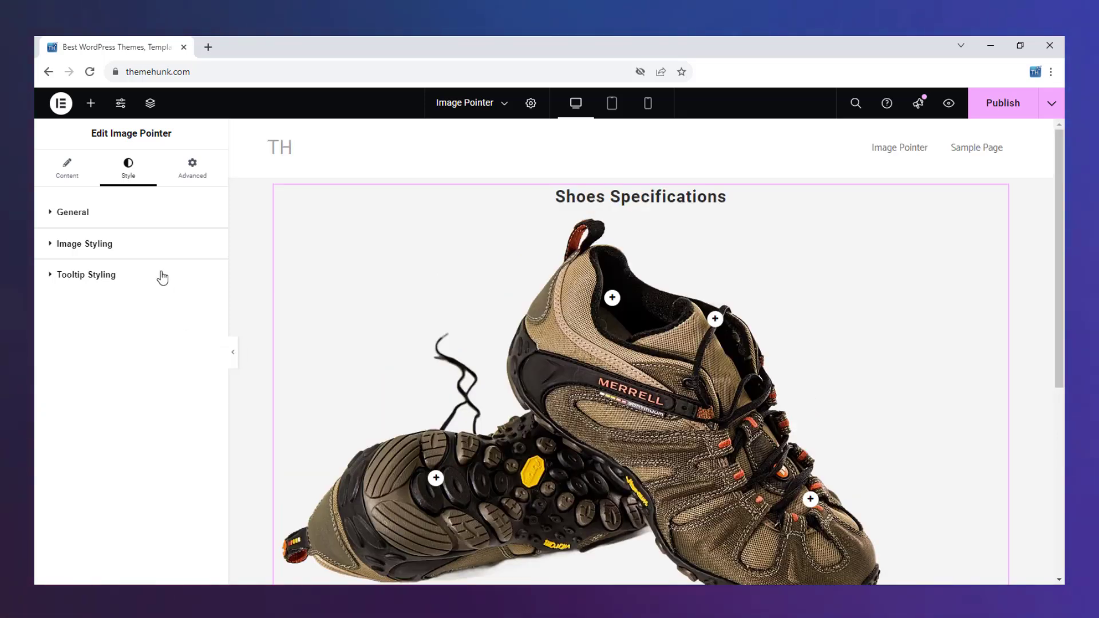
click(197, 173)
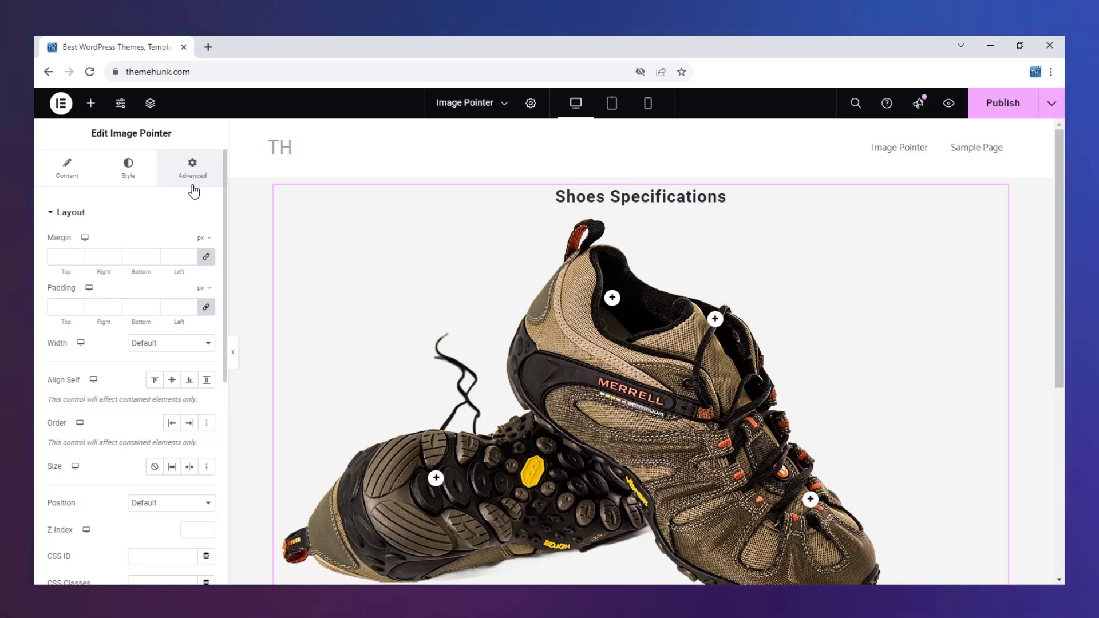
click(154, 215)
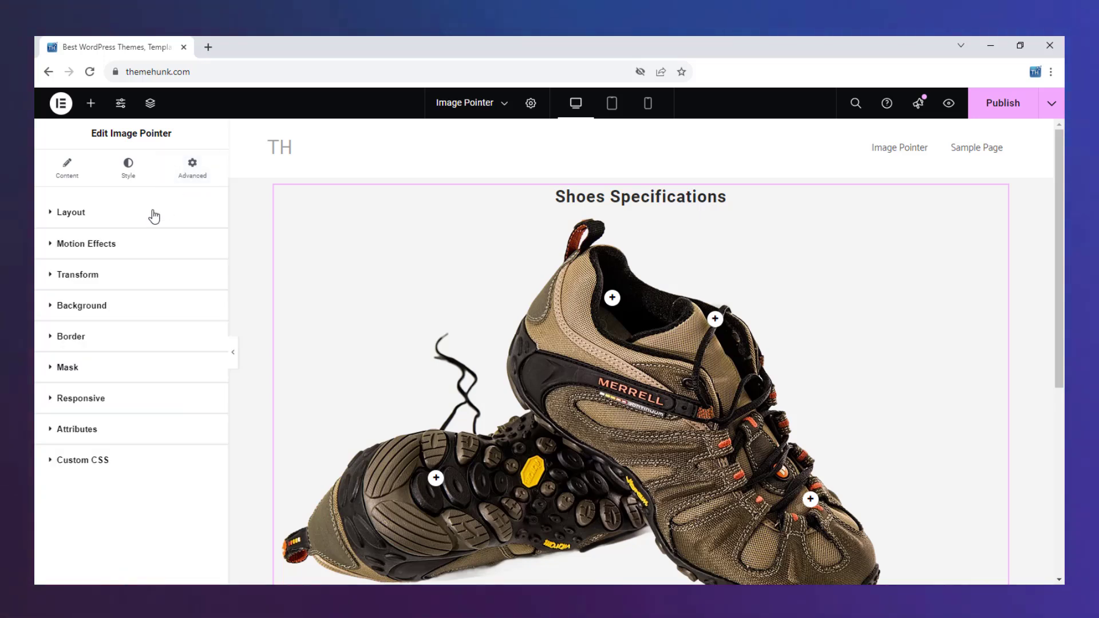
click(982, 112)
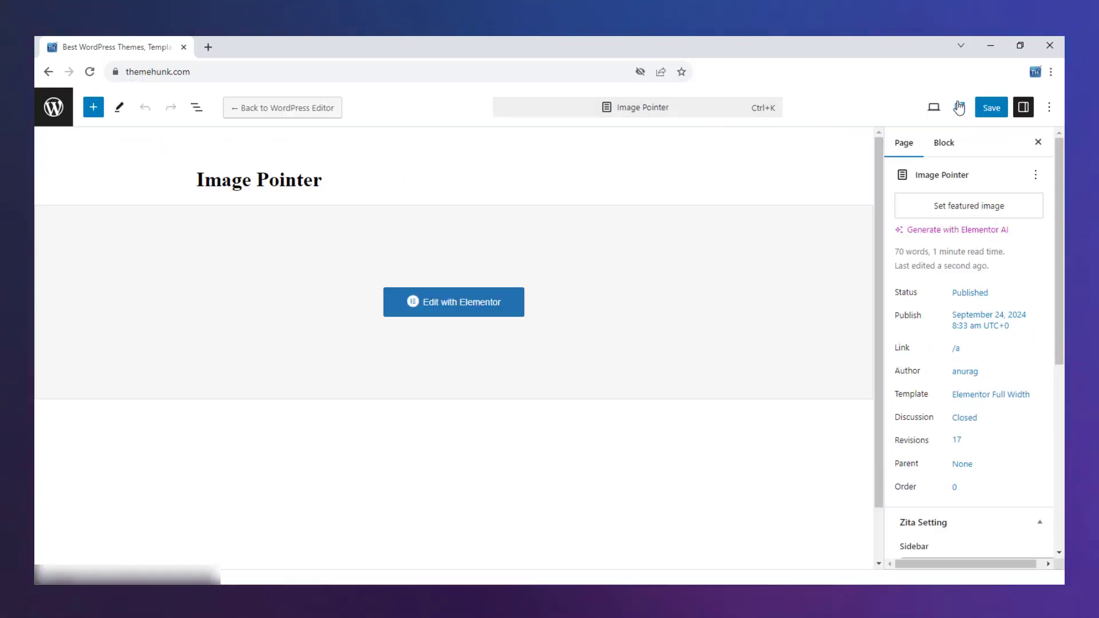
View the published page live and scroll down to the shoe pointers
click(959, 107)
mouse_move(987, 98)
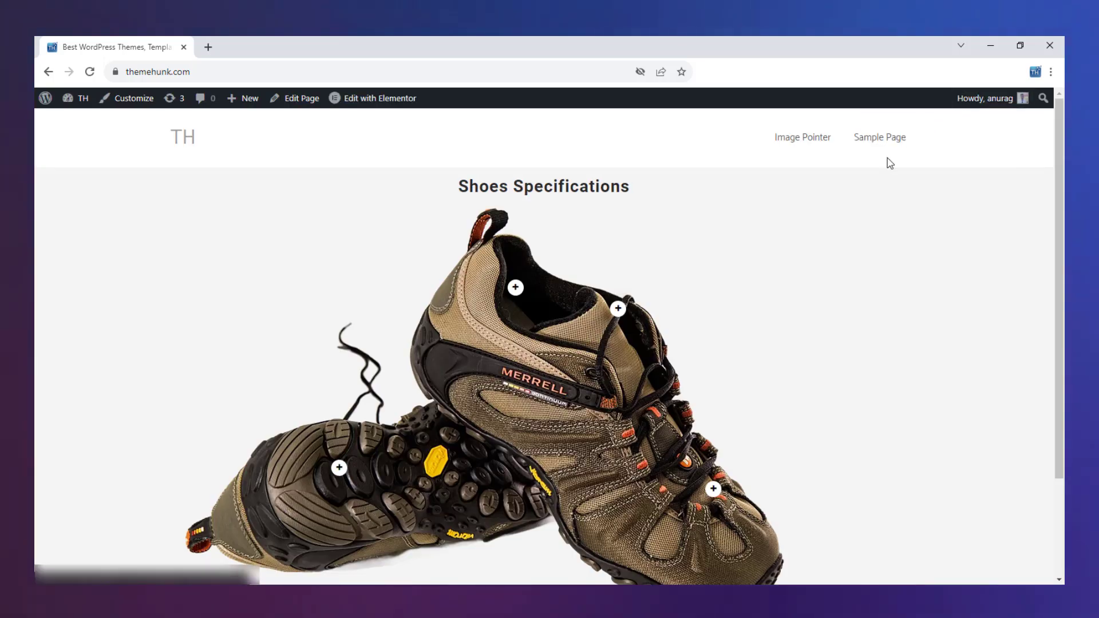
scroll(1063, 219, down, 1)
scroll(1063, 219, down, 1)
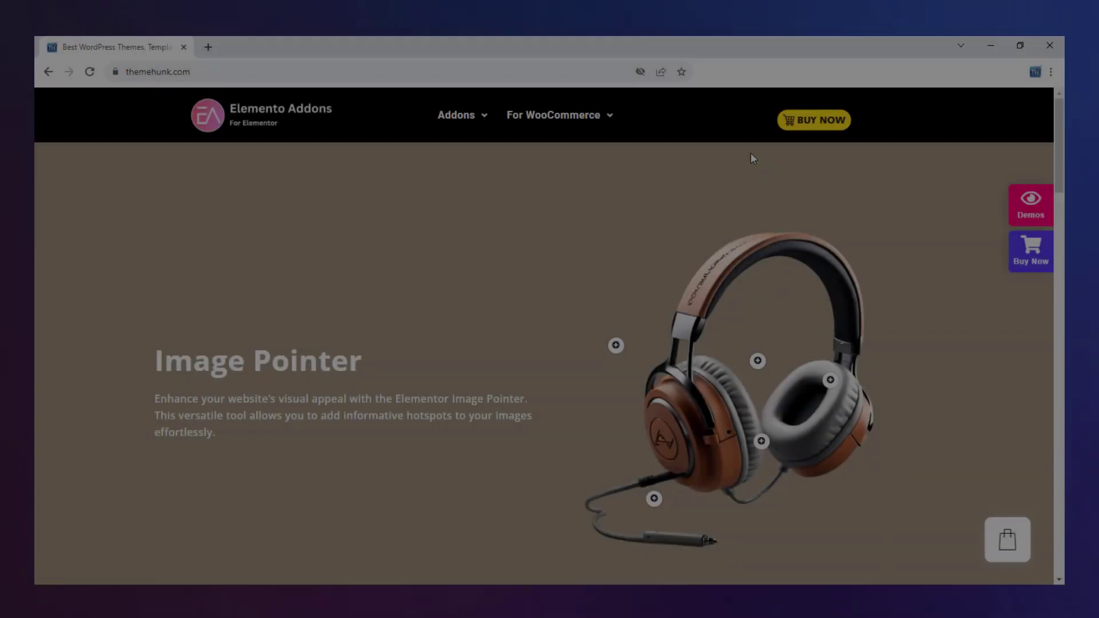
Scroll the Elemento Addons Image Pointer demos down to the Pointer Price Tags section
scroll(888, 277, down, 4)
scroll(887, 277, down, 5)
scroll(856, 307, down, 2)
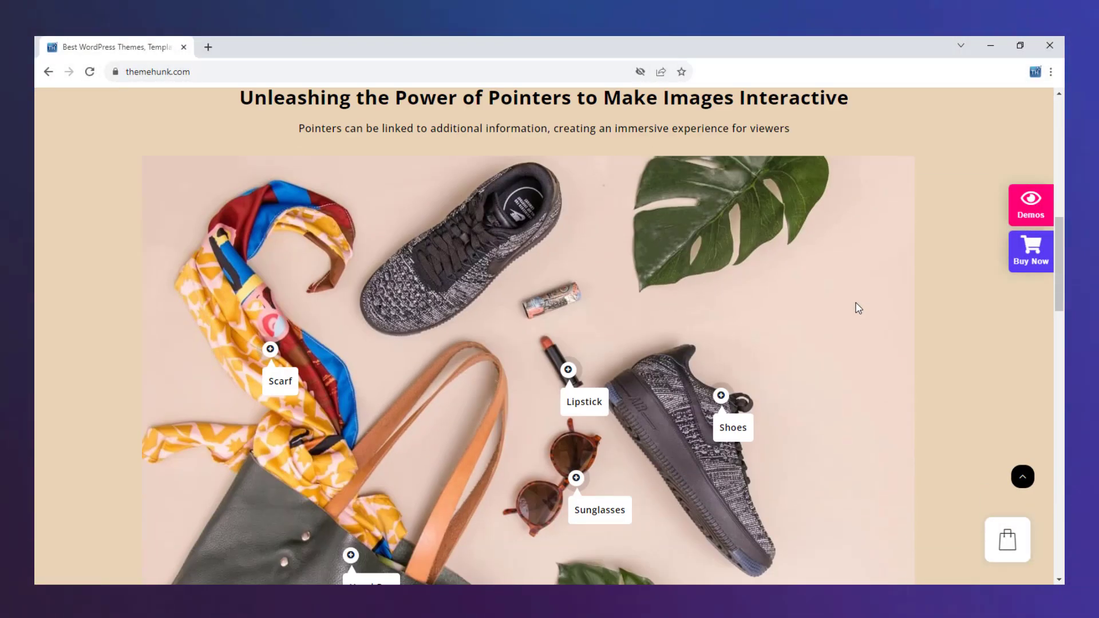
scroll(798, 300, down, 3)
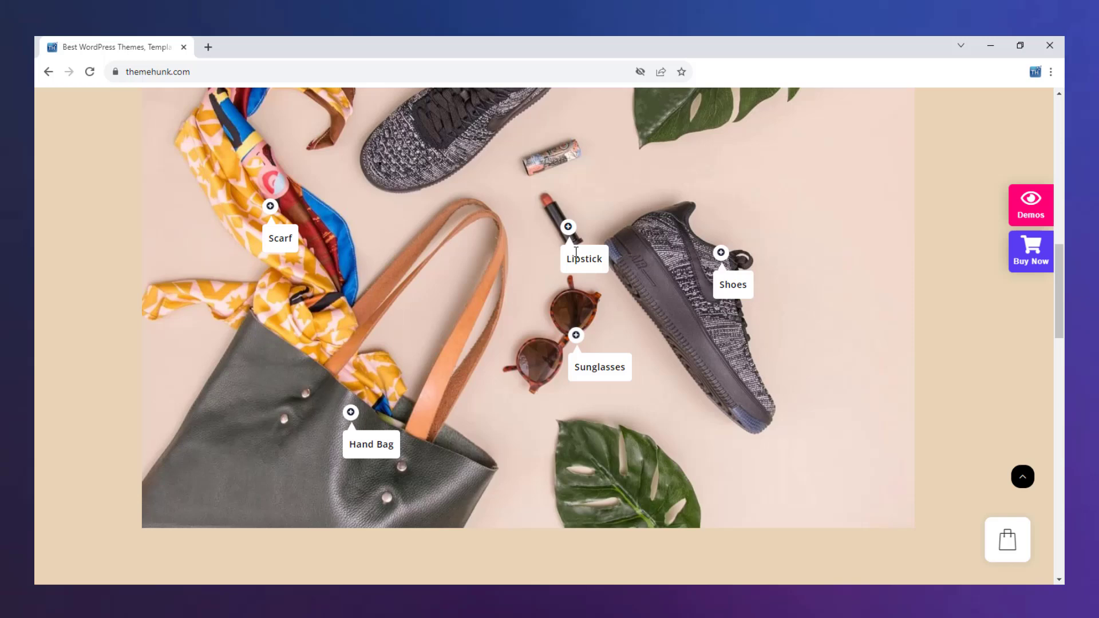
scroll(944, 235, down, 1)
scroll(888, 262, down, 5)
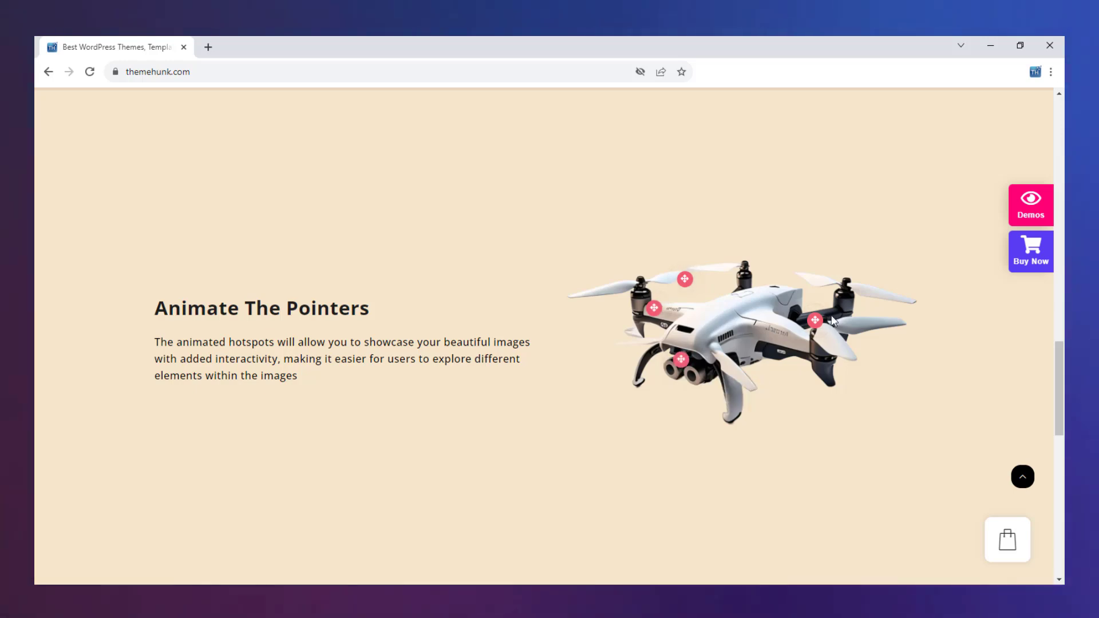
scroll(910, 299, down, 4)
scroll(912, 300, down, 5)
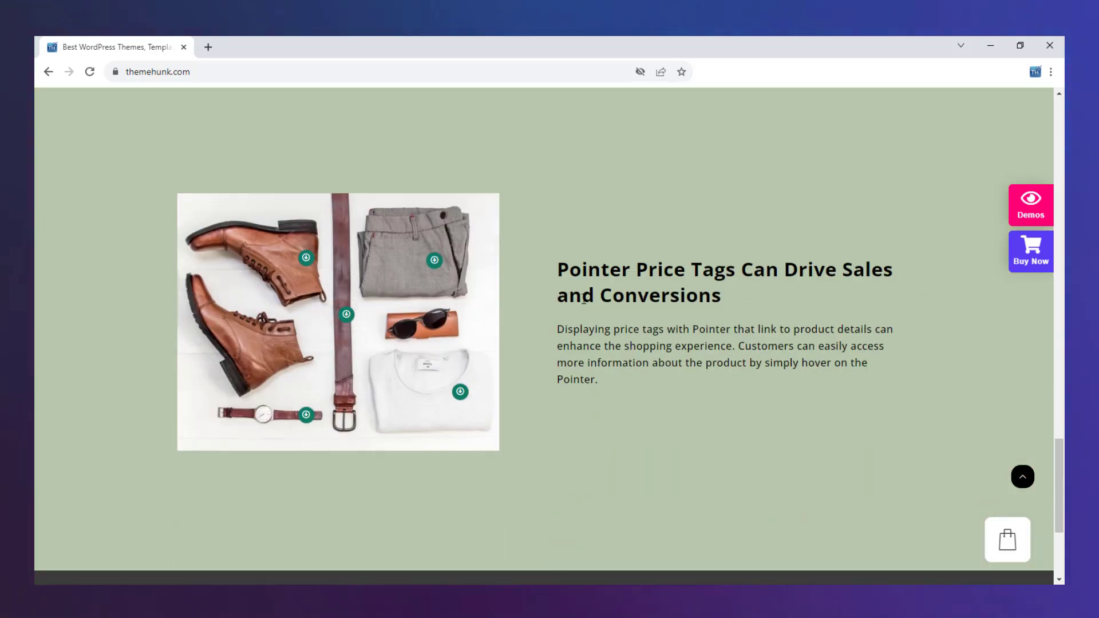